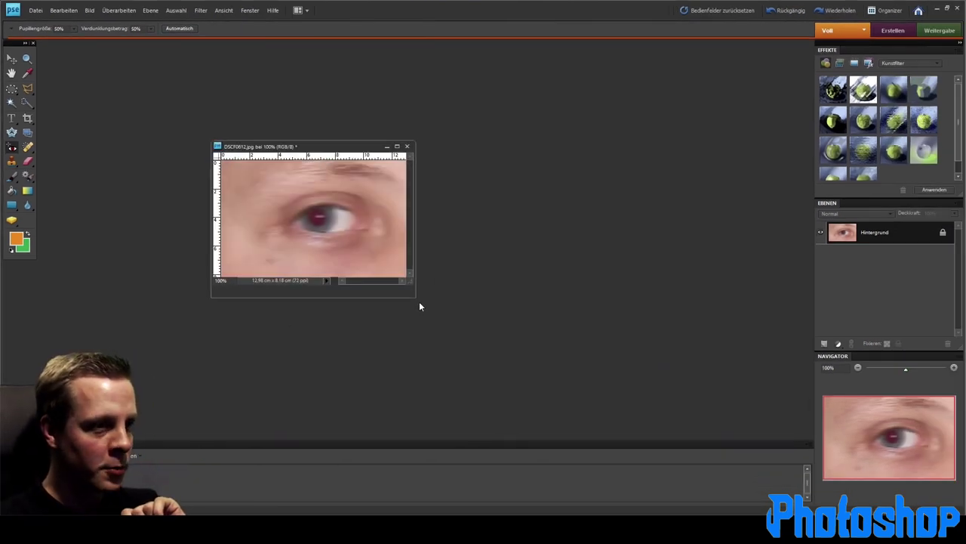
Step: Enlarge the DSCF0612.jpg window and move it up-left so grey canvas surrounds the photo
drag(415, 296, 527, 382)
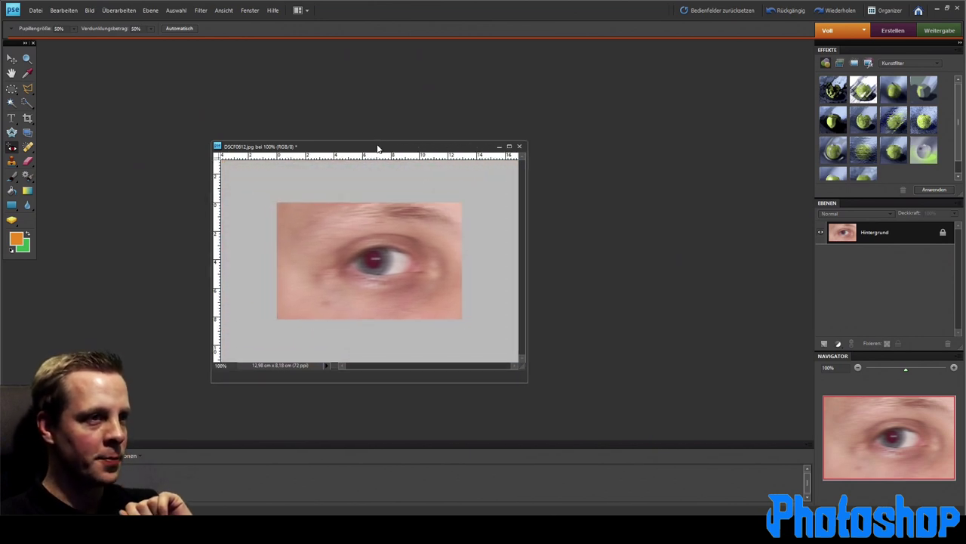
drag(378, 146, 359, 104)
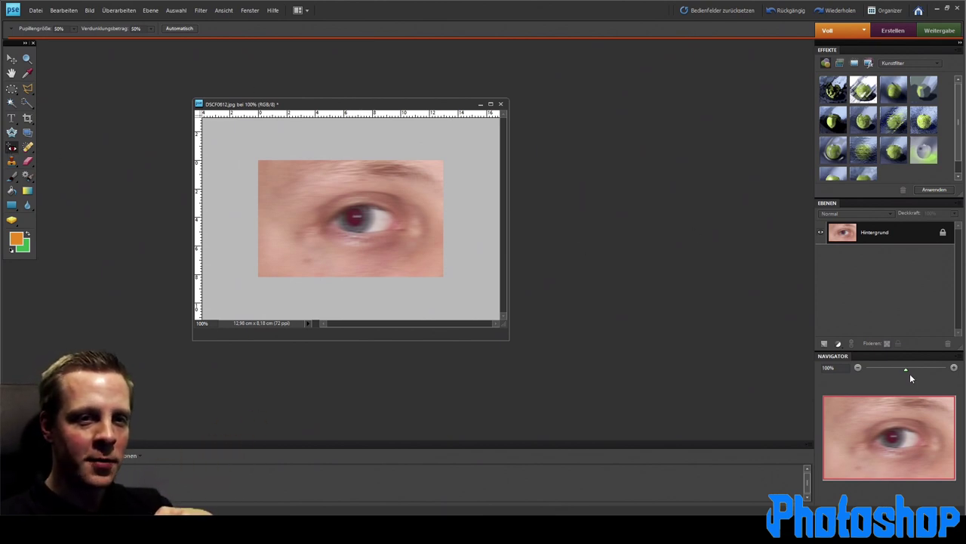
Step: Inspect the red pupil at zoom levels between about 173% and 405%, then close the photo
drag(908, 373, 913, 370)
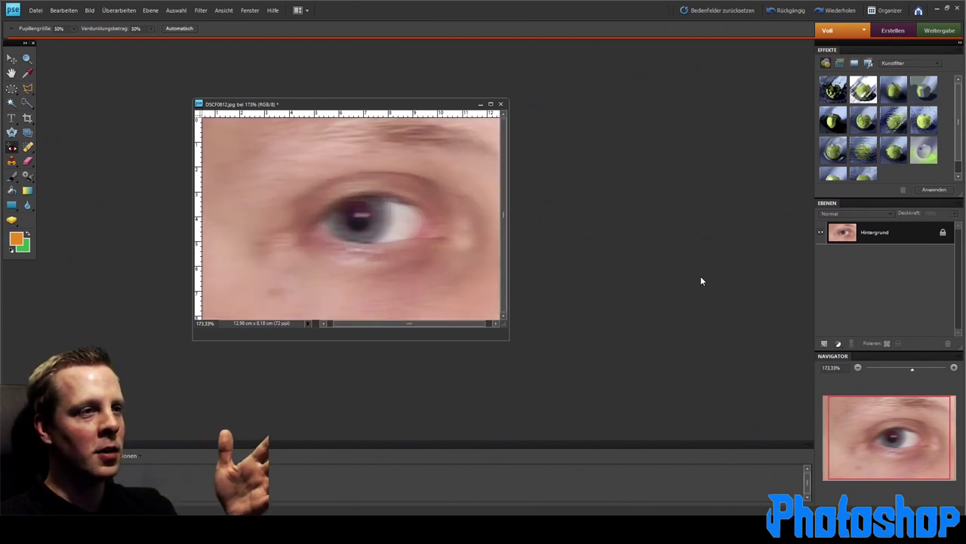
drag(914, 370, 923, 371)
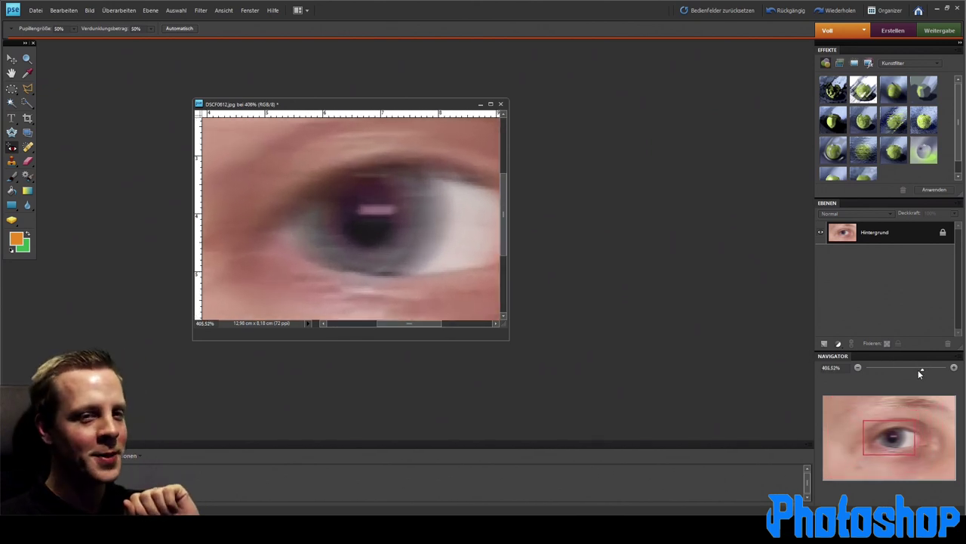
drag(920, 370, 918, 369)
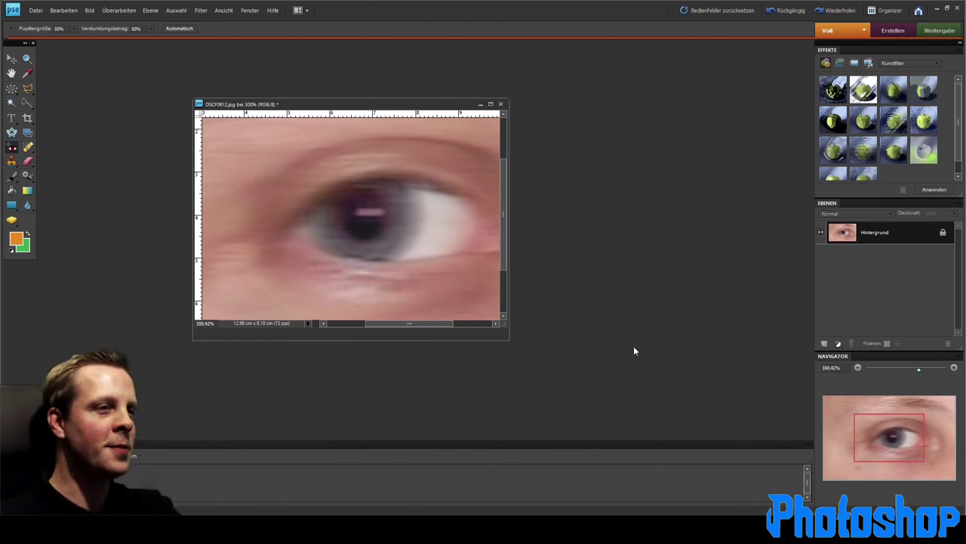
drag(923, 370, 914, 372)
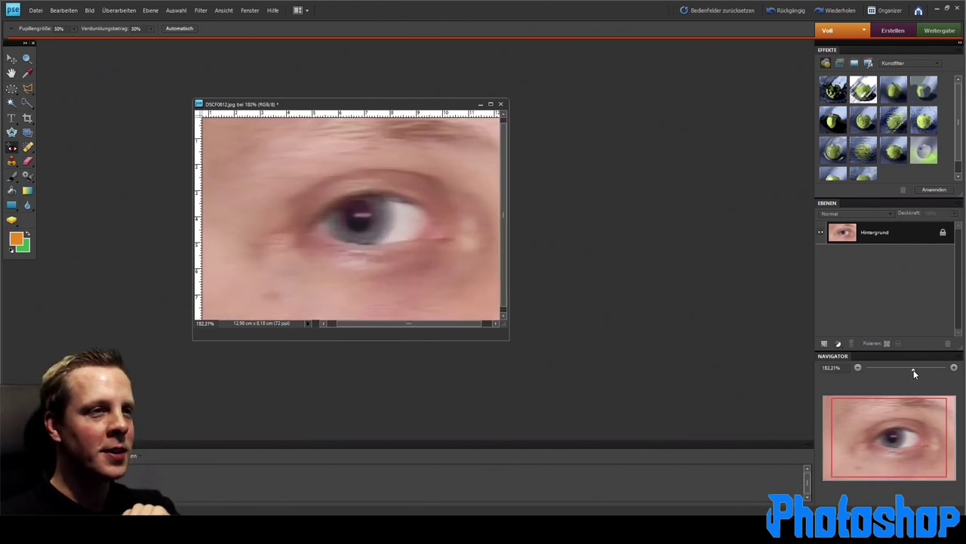
click(502, 106)
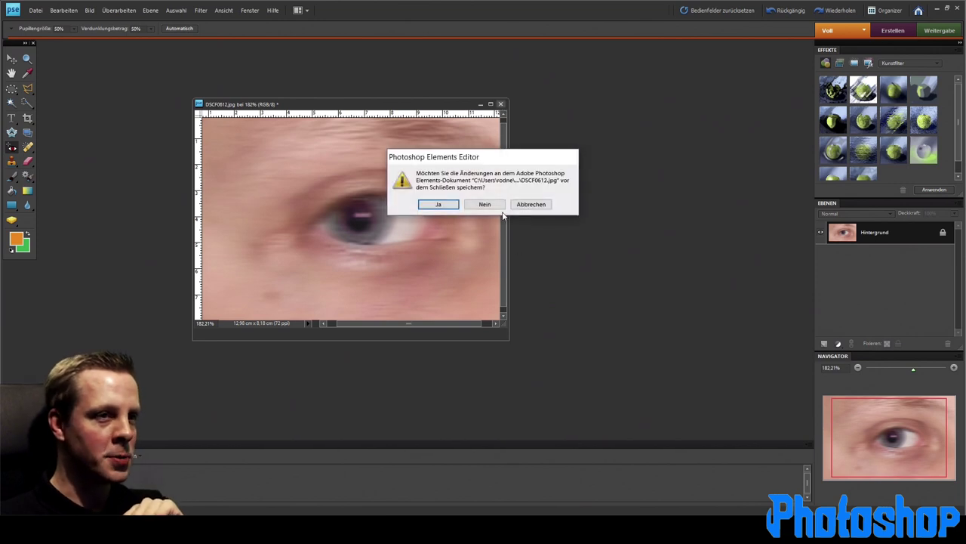
Step: Discard DSCF0612.jpg unsaved, centre the DSCF0597.jpg portrait window and zoom into the face
click(488, 205)
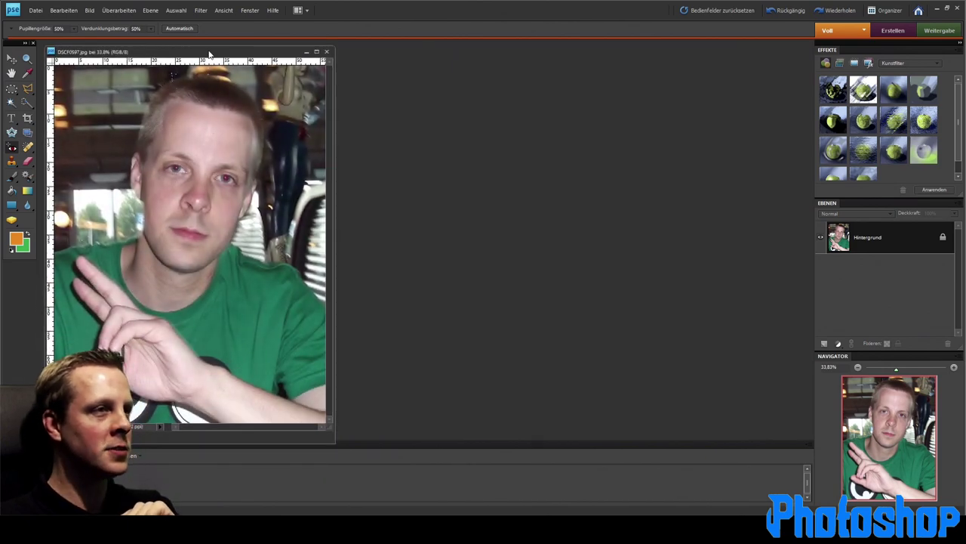
drag(210, 54, 394, 54)
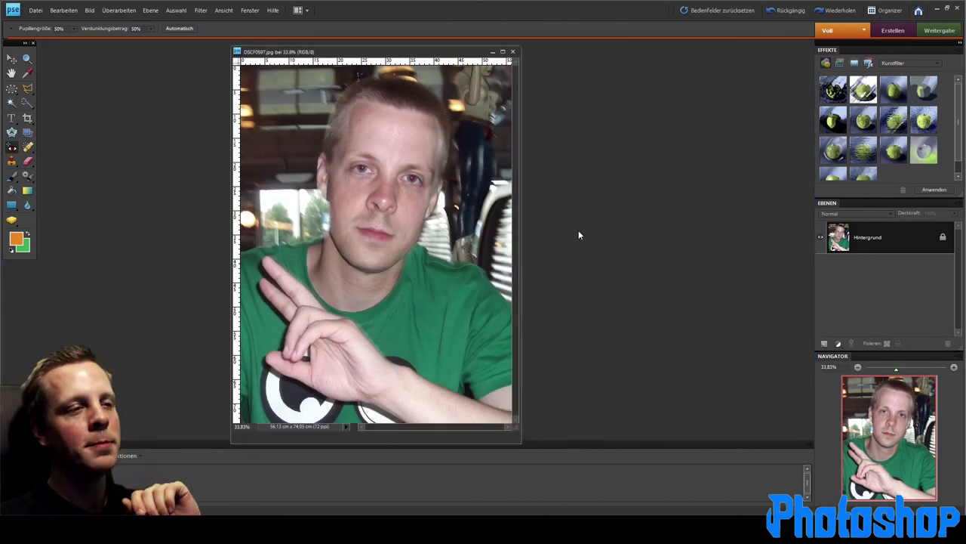
key(ctrl+plus)
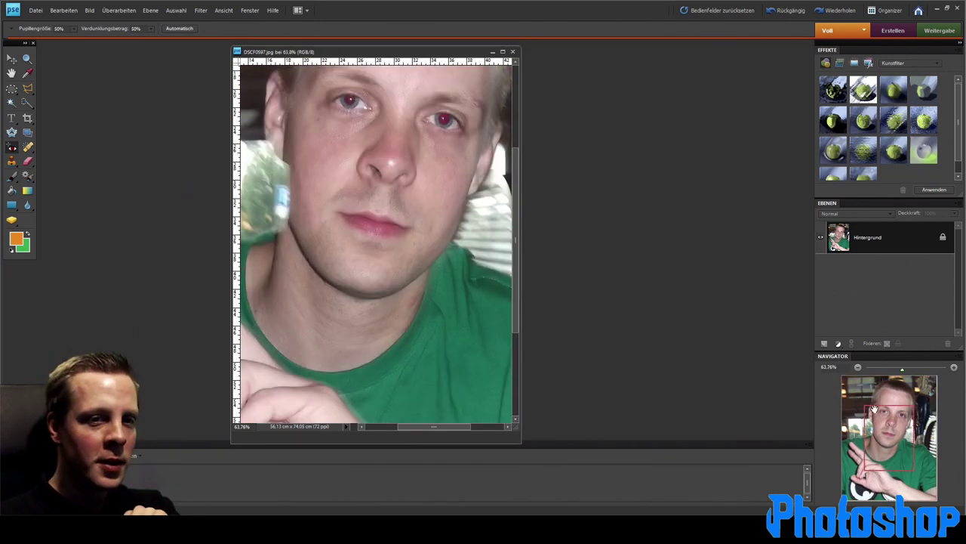
Step: Pan and zoom in to centre the red pupil of the left eye
mouse_move(874, 408)
mouse_down()
mouse_move(857, 435)
mouse_move(861, 397)
mouse_up()
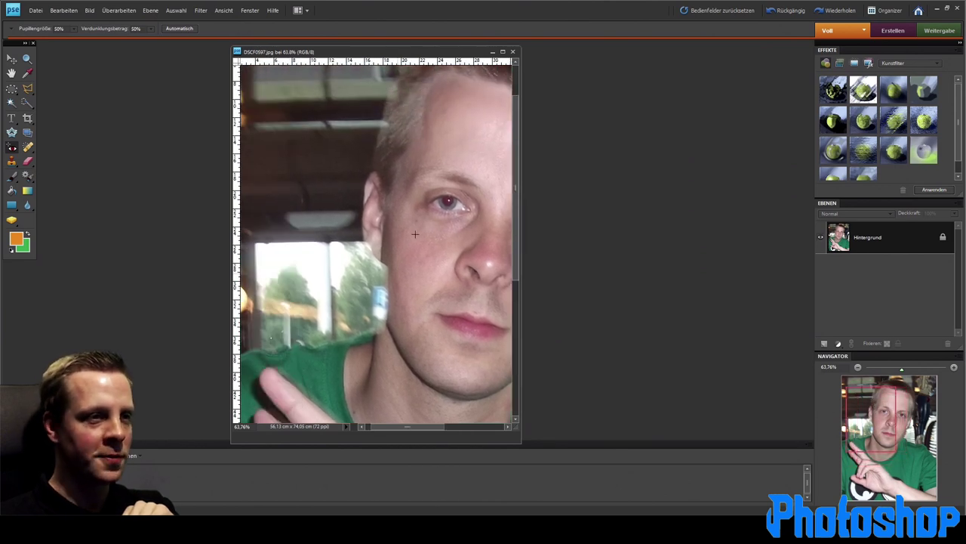
mouse_move(881, 400)
mouse_down()
mouse_move(903, 398)
mouse_move(905, 368)
mouse_up()
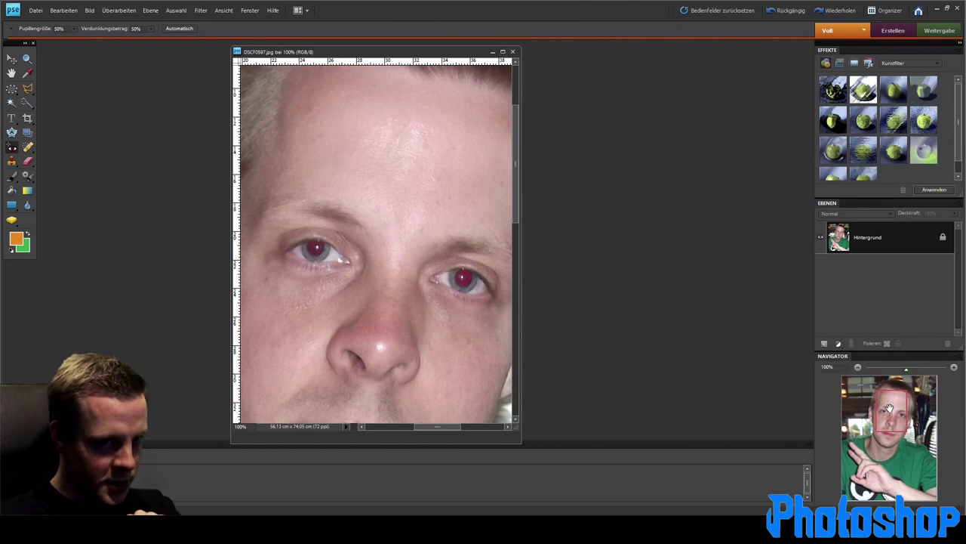
drag(889, 408, 886, 406)
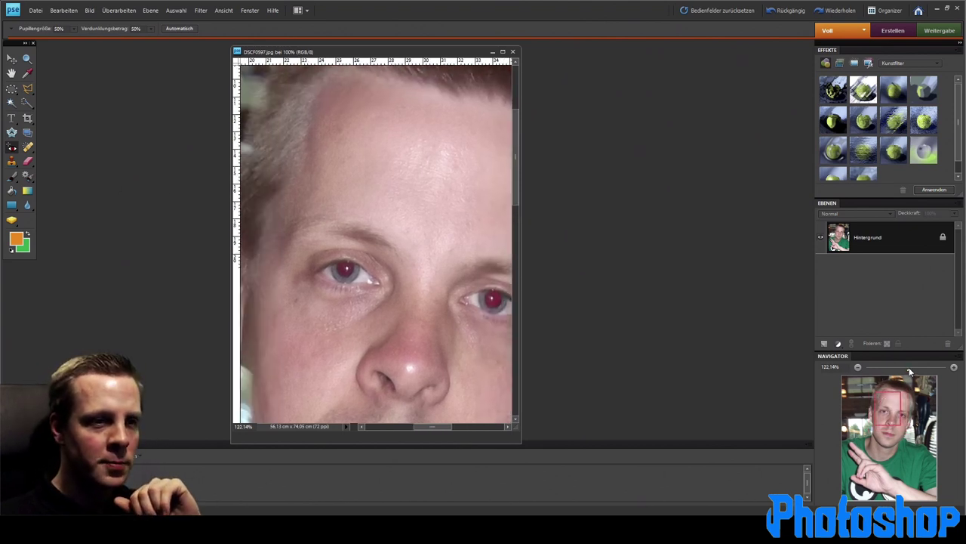
drag(906, 368, 917, 369)
drag(889, 408, 887, 416)
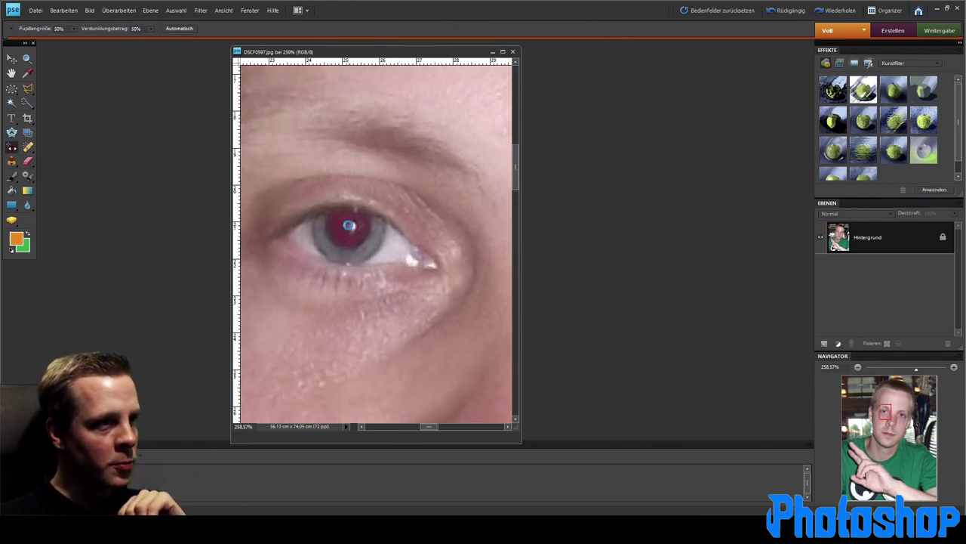
click(348, 225)
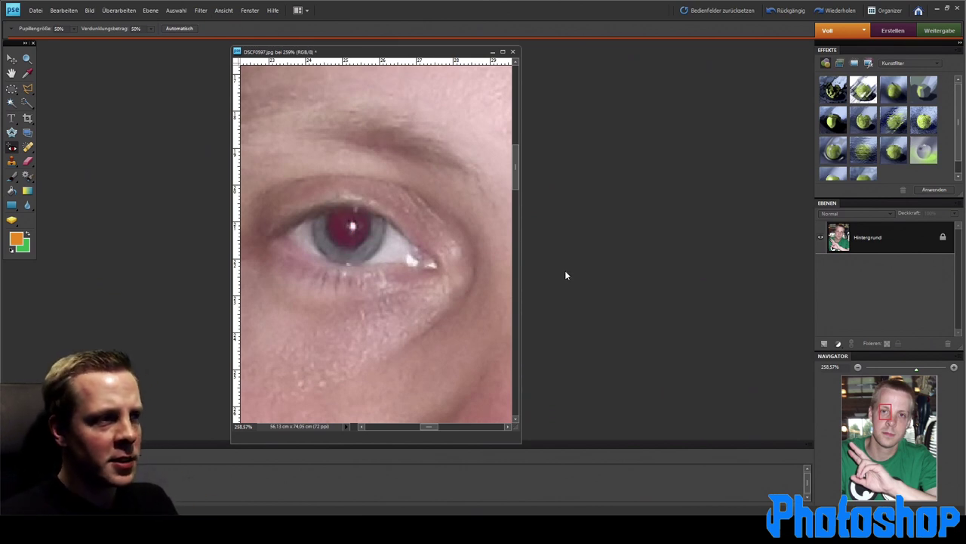
click(379, 265)
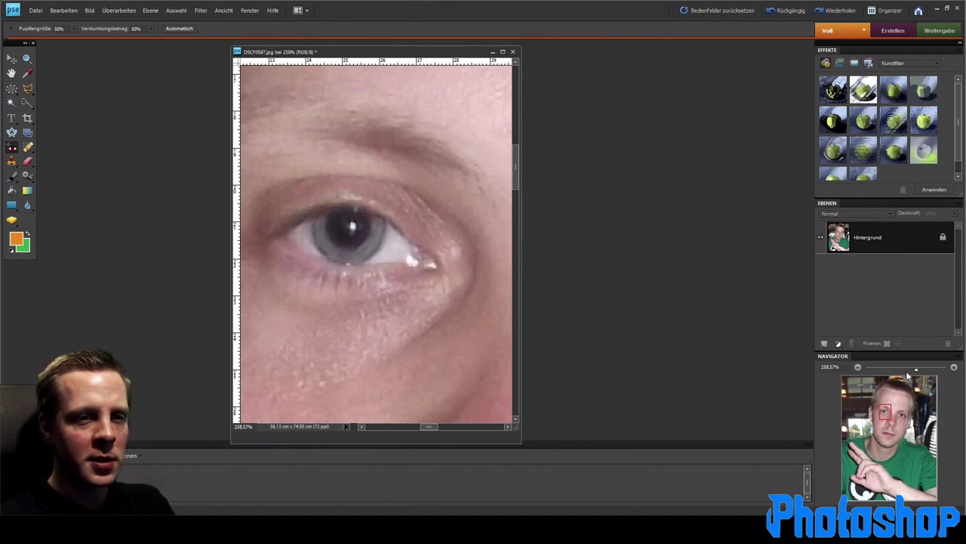
drag(908, 371, 903, 370)
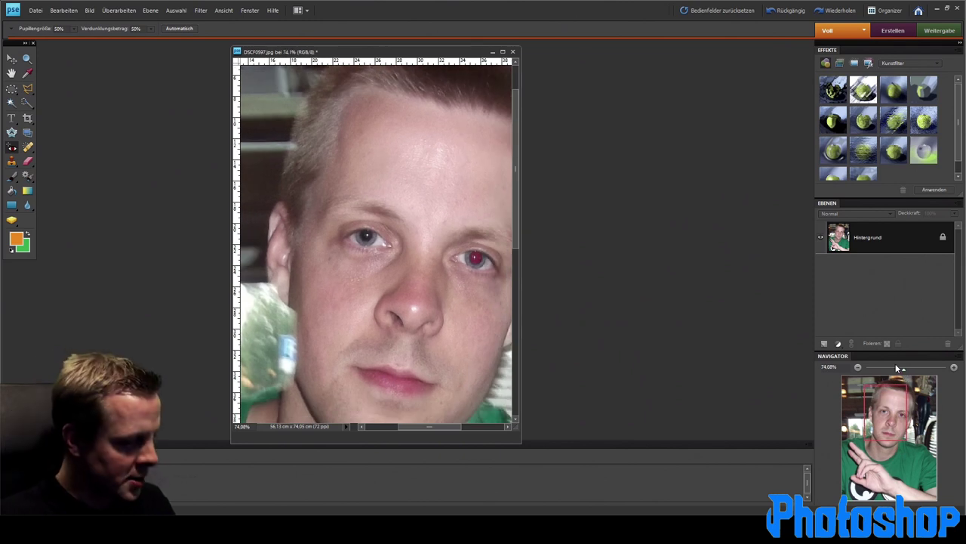
key(ctrl+z)
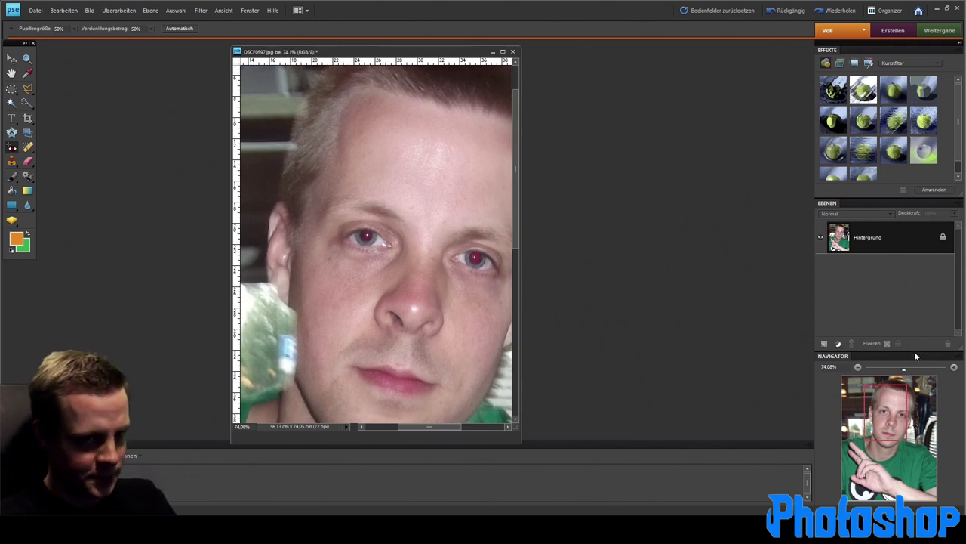
Step: Zoom in to about 332% and scroll until the red pupil fills the view
drag(906, 372, 915, 370)
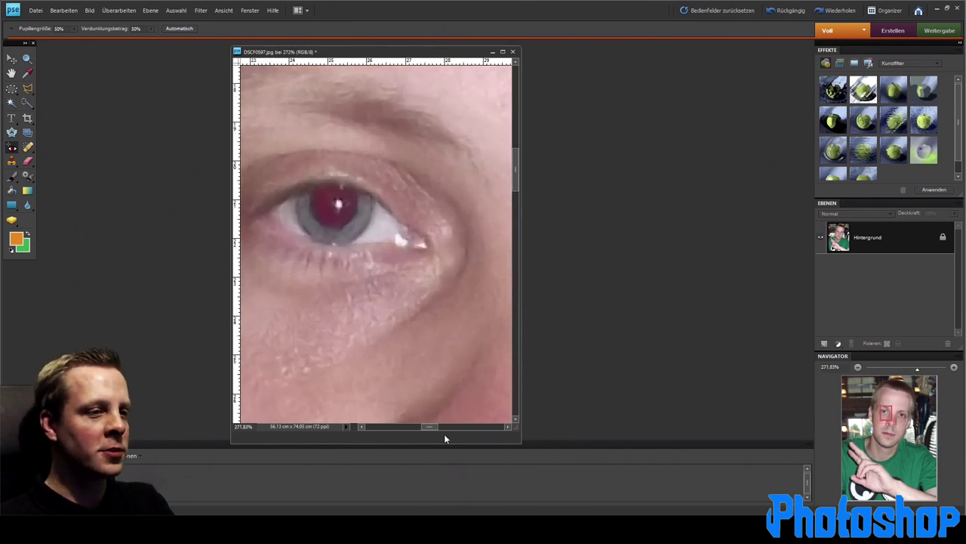
drag(433, 427, 430, 427)
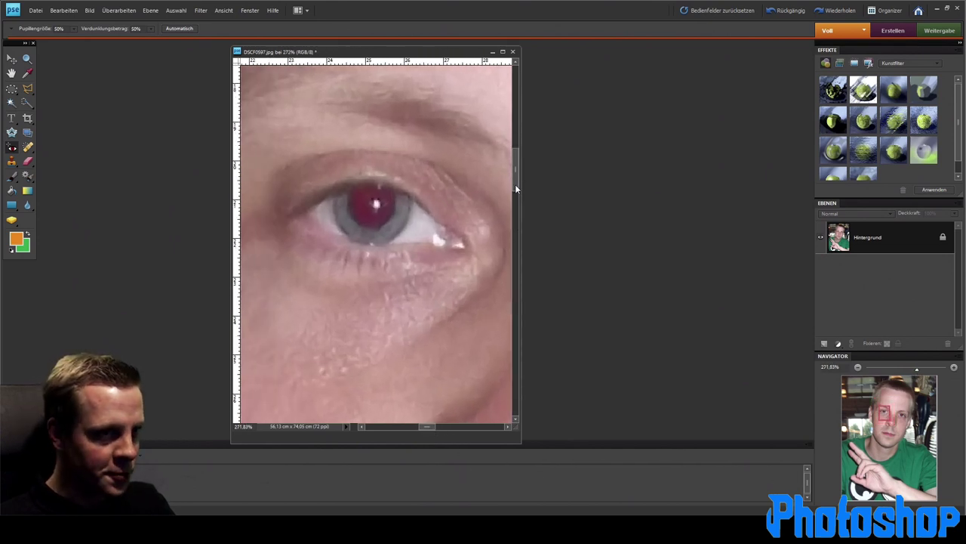
drag(515, 184, 516, 179)
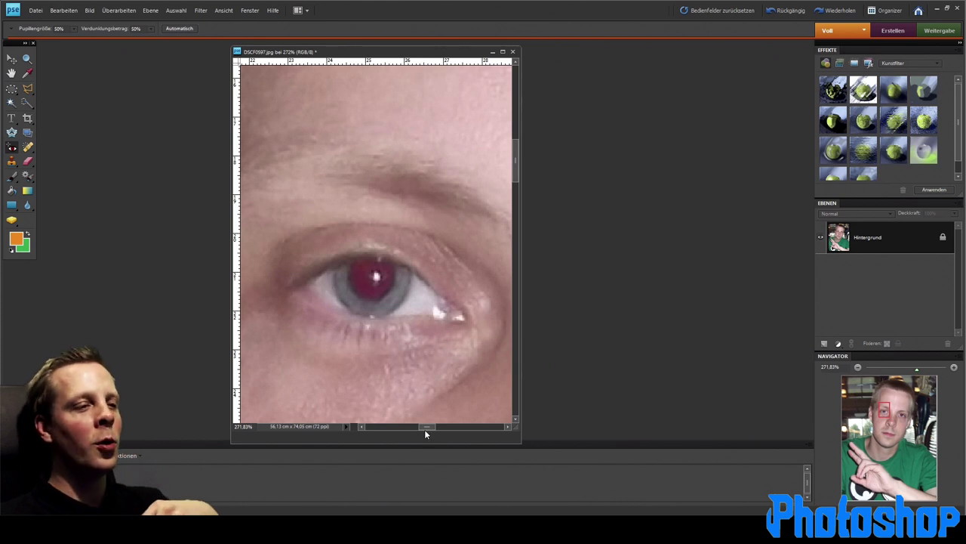
mouse_move(425, 427)
mouse_down()
mouse_move(462, 428)
mouse_move(422, 426)
mouse_up()
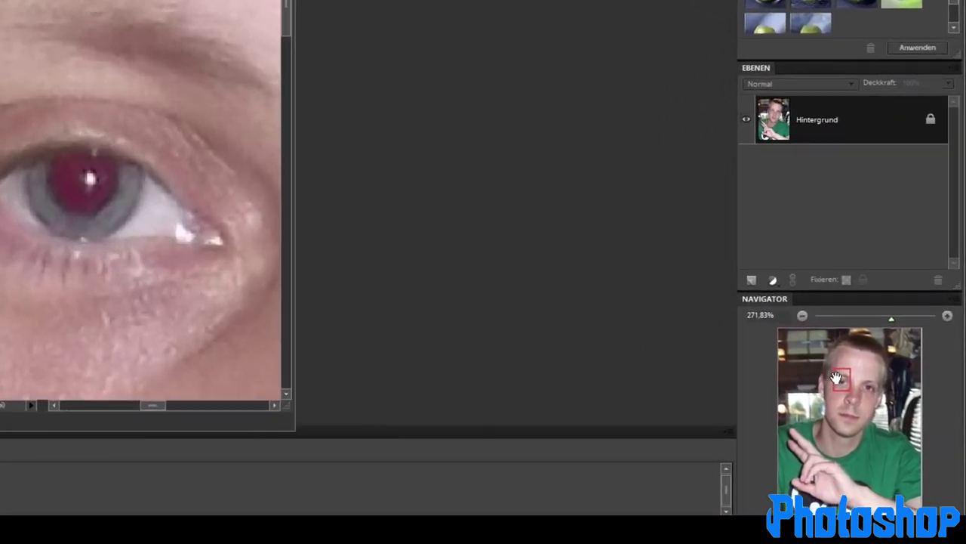
drag(894, 318, 897, 318)
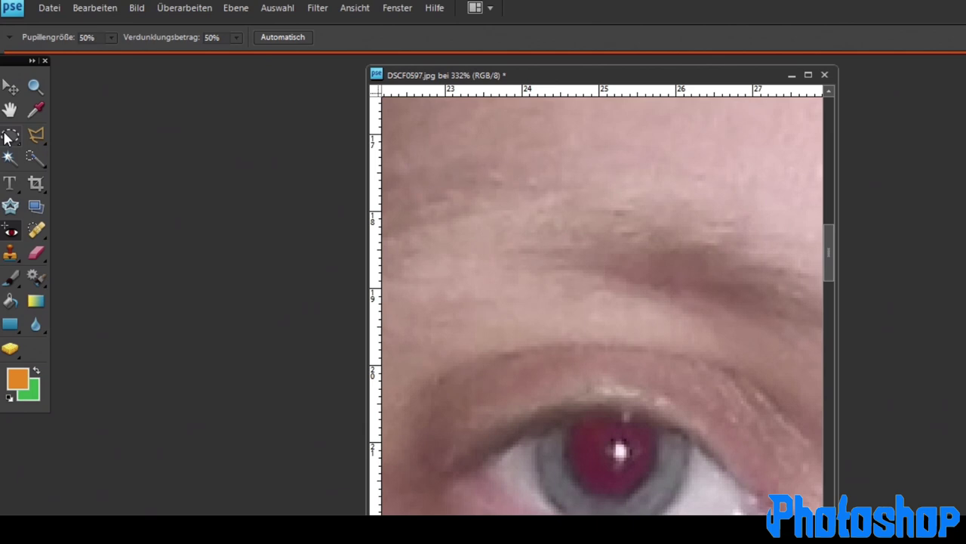
Step: Draw an elliptical marquee selection centred on the red pupil
click(15, 140)
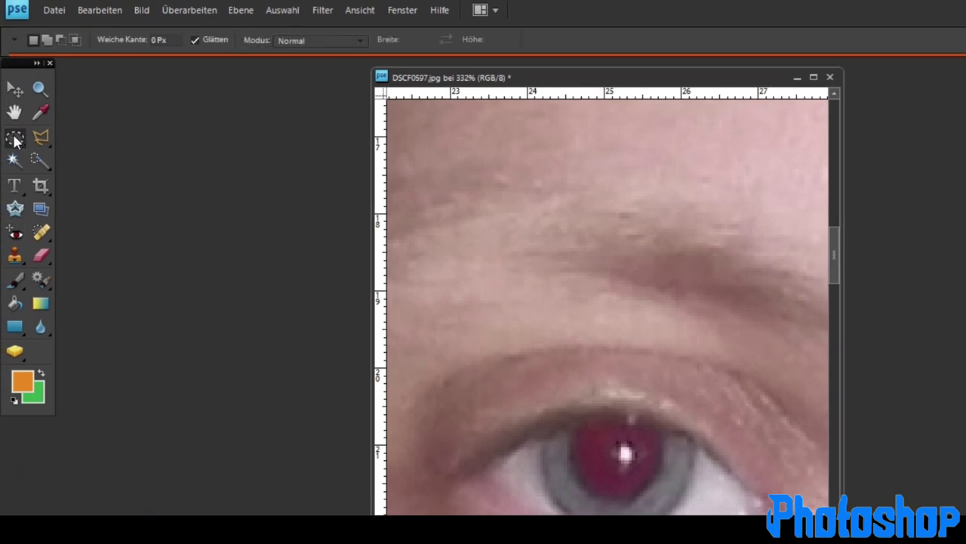
click(78, 161)
drag(641, 468, 667, 468)
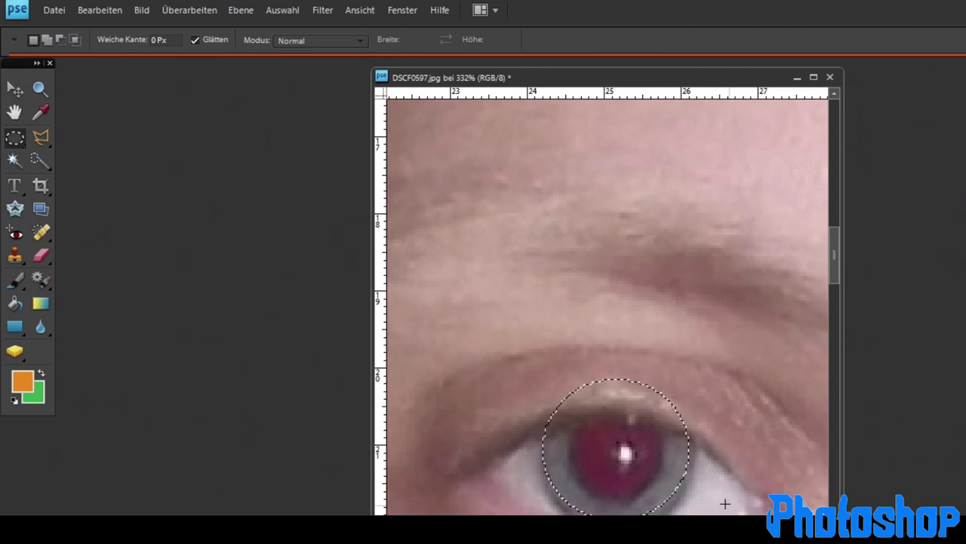
Step: Copy the circled eye and paste it as the new layer Ebene 1
click(99, 10)
click(128, 114)
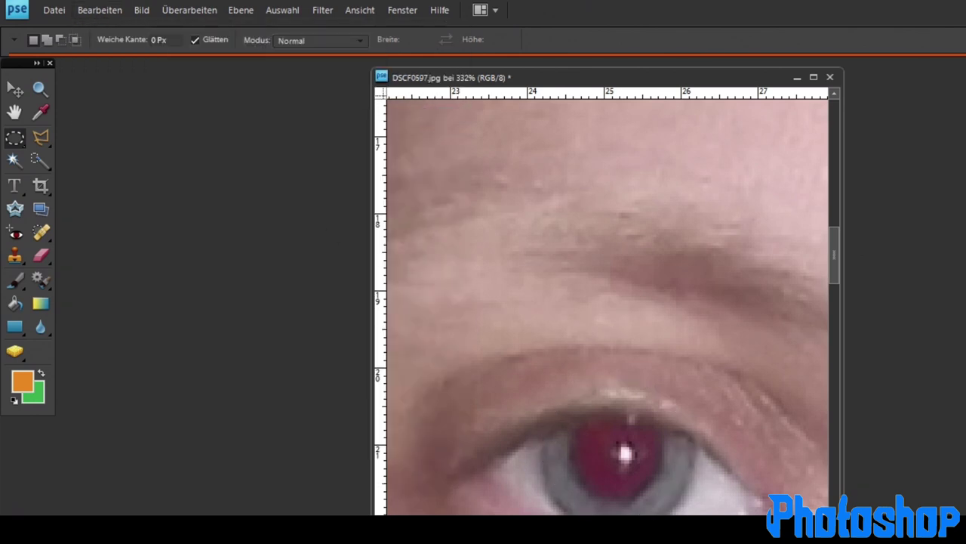
click(101, 9)
click(148, 147)
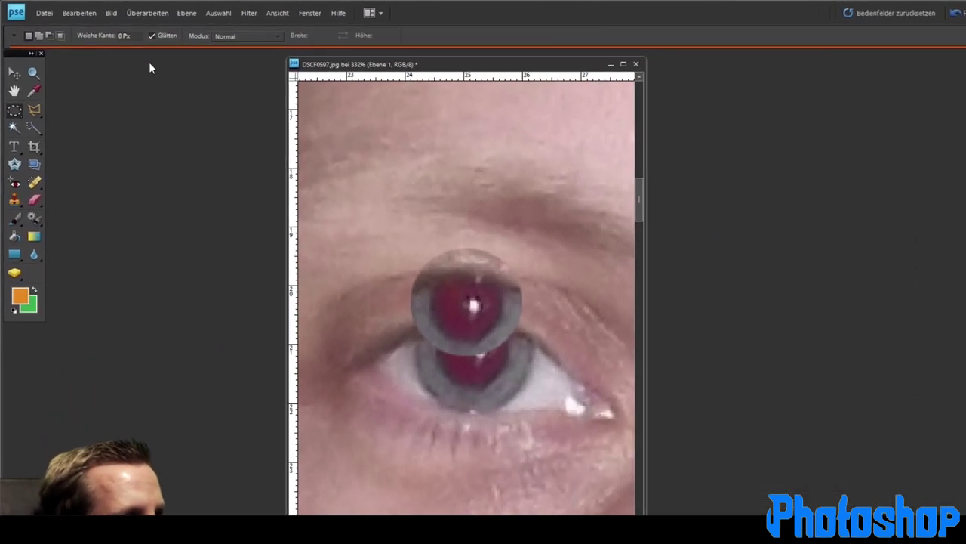
Step: Free-transform the pasted eye copy up onto the brow and commit the move
click(111, 13)
mouse_move(193, 48)
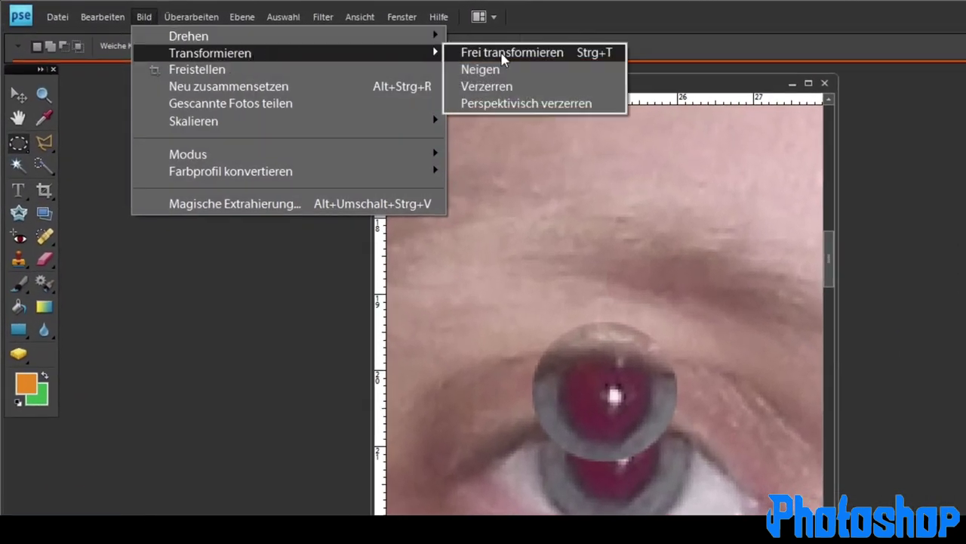
click(503, 53)
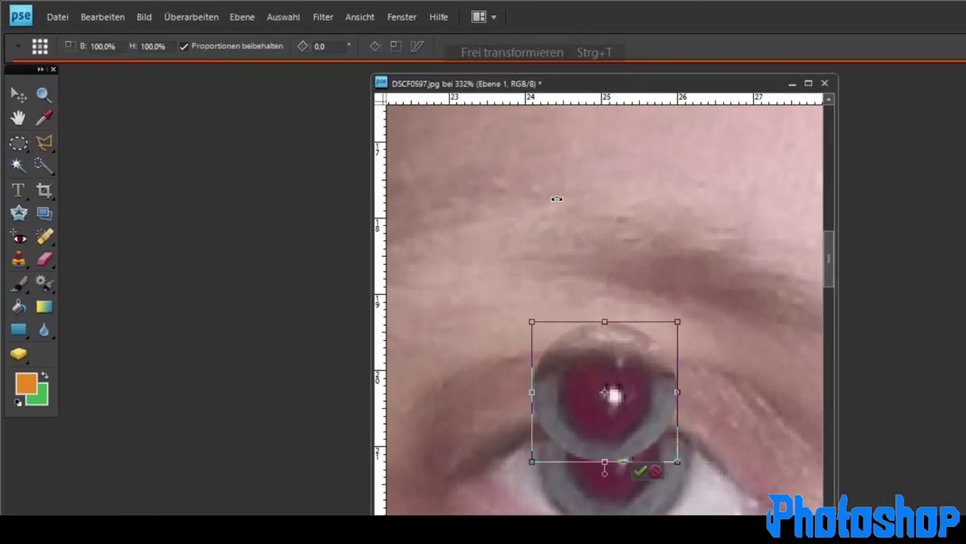
drag(615, 373, 625, 305)
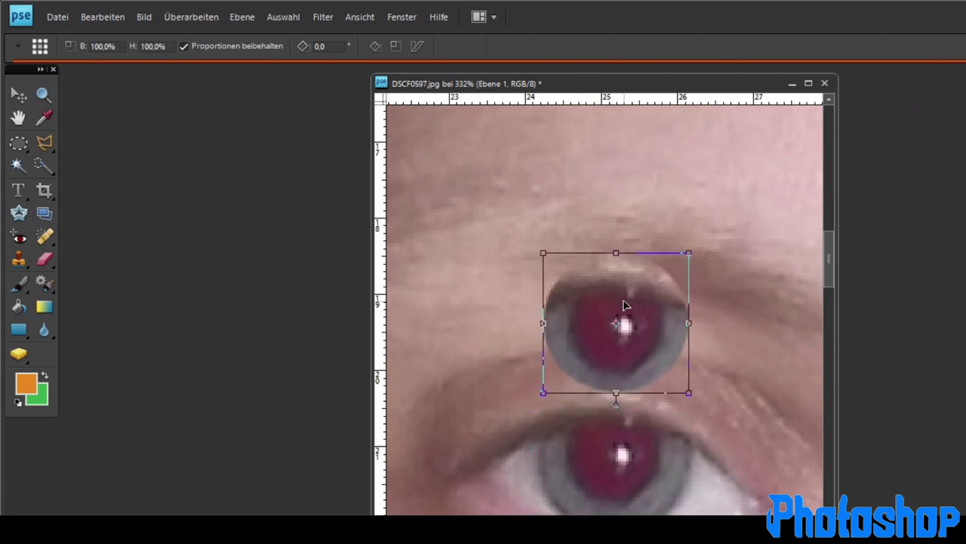
key(Return)
key(m)
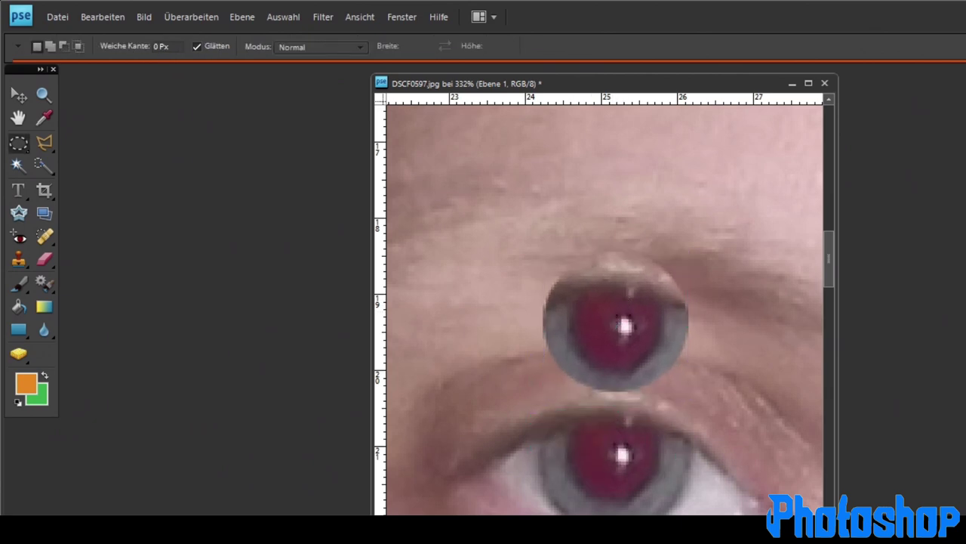
scroll(604, 406, up, 3)
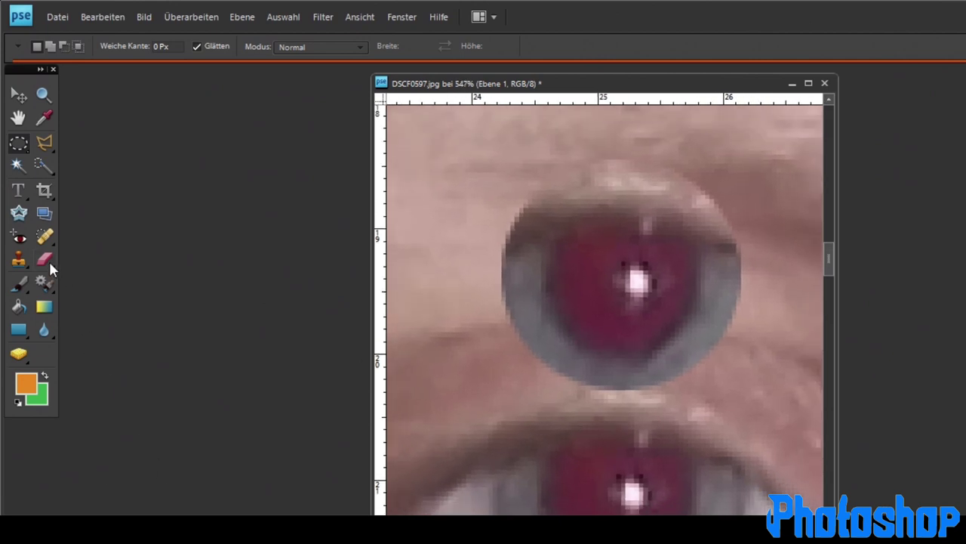
click(46, 259)
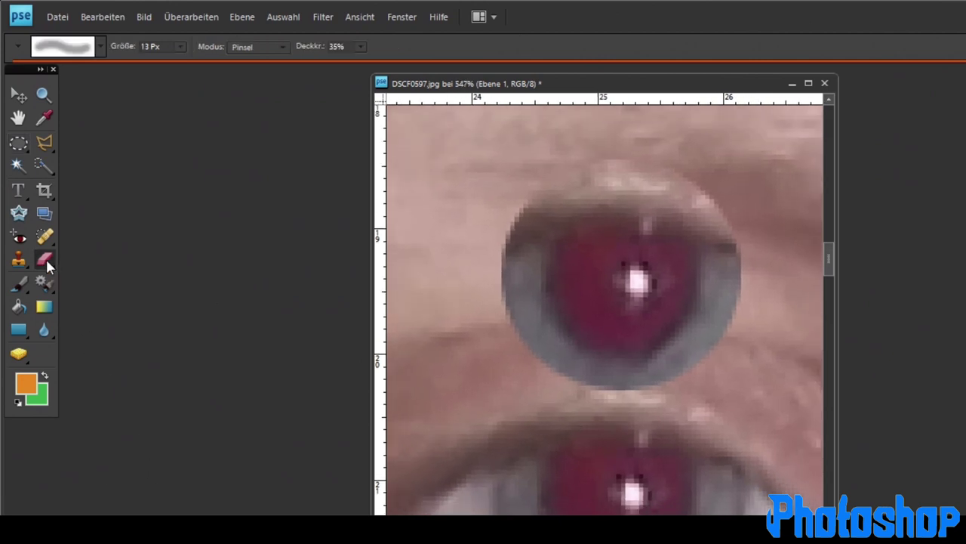
Step: Set the Eraser to a soft 13 px brush at 35% opacity
click(100, 47)
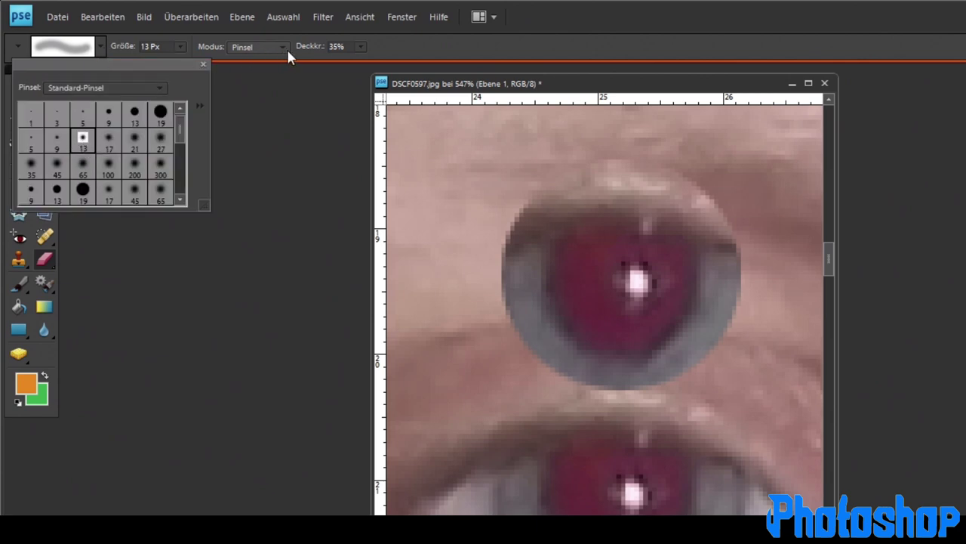
click(363, 46)
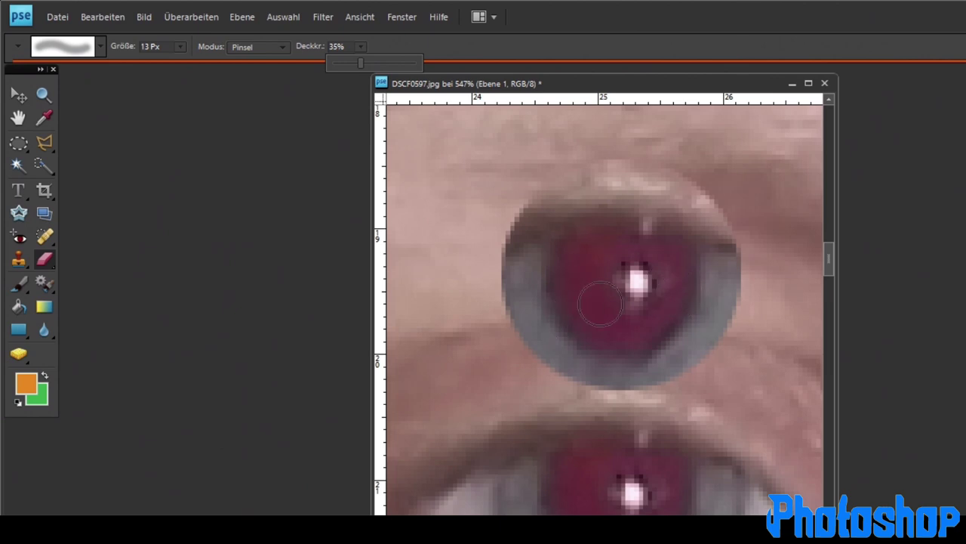
click(711, 366)
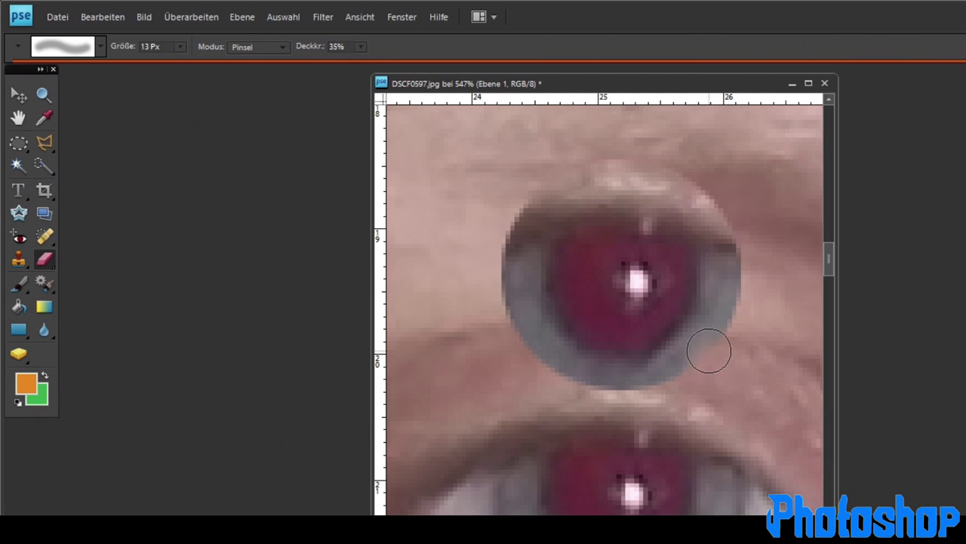
Step: Erase the grey rim along the eye copy's right side and bottom
mouse_move(709, 350)
mouse_down()
mouse_move(725, 335)
mouse_move(736, 246)
mouse_move(732, 293)
mouse_move(708, 355)
mouse_move(681, 379)
mouse_move(689, 365)
mouse_up()
mouse_move(717, 332)
mouse_down()
mouse_move(732, 274)
mouse_move(733, 233)
mouse_move(723, 224)
mouse_up()
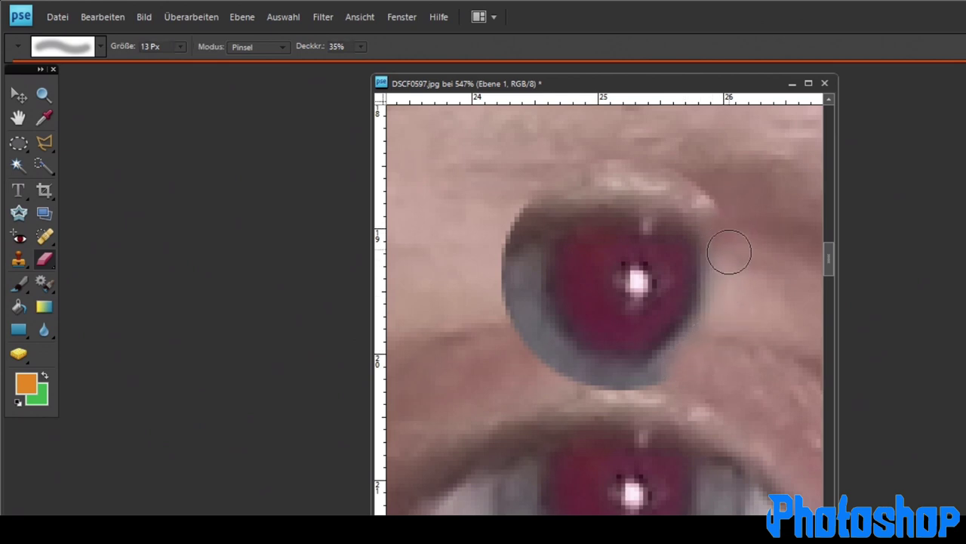
mouse_move(657, 385)
mouse_down()
mouse_move(569, 382)
mouse_move(531, 356)
mouse_move(552, 367)
mouse_move(515, 306)
mouse_move(511, 258)
mouse_move(498, 297)
mouse_move(514, 289)
mouse_move(513, 220)
mouse_move(499, 285)
mouse_move(529, 209)
mouse_move(511, 216)
mouse_move(503, 276)
mouse_move(524, 223)
mouse_move(517, 300)
mouse_move(539, 209)
mouse_move(624, 185)
mouse_move(681, 189)
mouse_move(703, 203)
mouse_move(595, 191)
mouse_move(664, 185)
mouse_move(711, 208)
mouse_up()
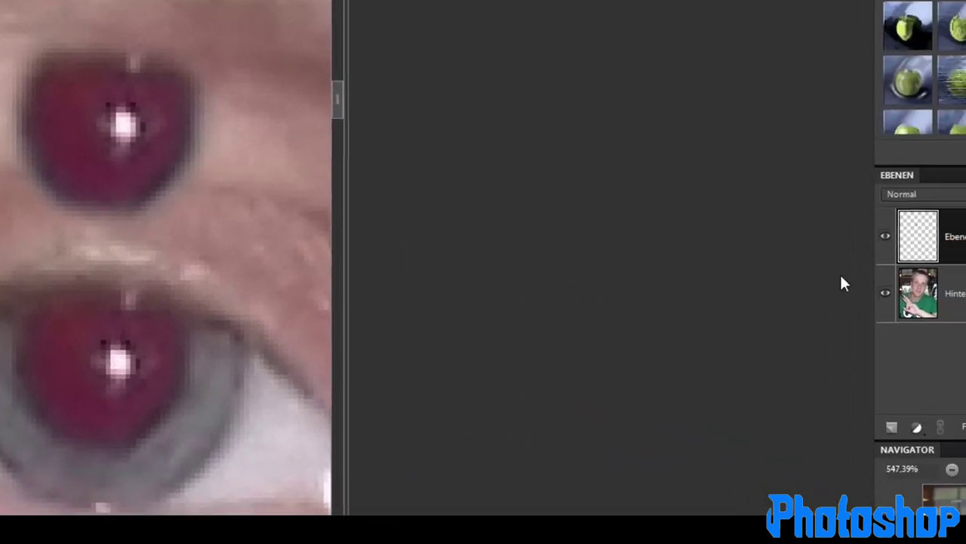
Step: Lower Ebene 1's Deckkraft to 51%
click(947, 130)
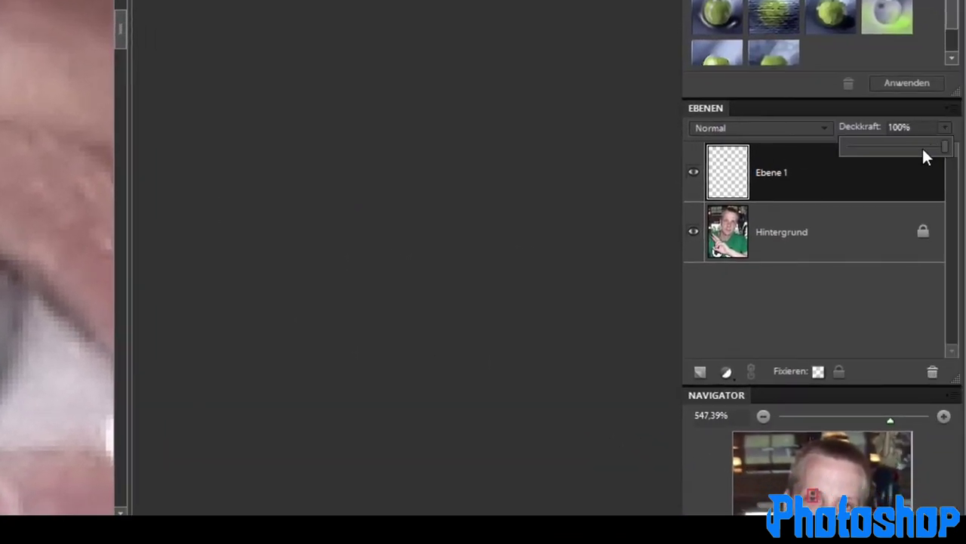
mouse_move(917, 147)
mouse_down()
mouse_move(918, 219)
mouse_move(934, 229)
mouse_up()
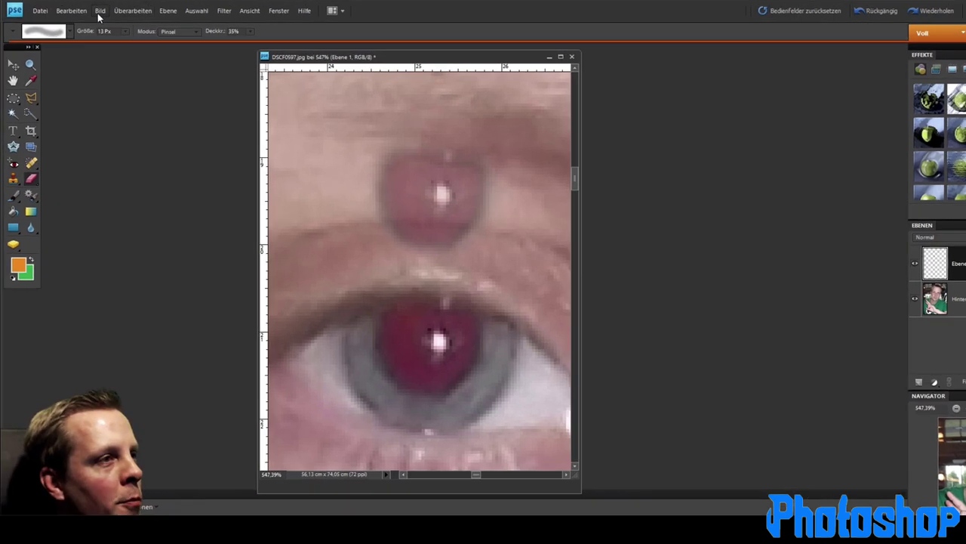
Step: Free-transform the faded pupil copy down to align over the real red pupil, then commit
click(89, 11)
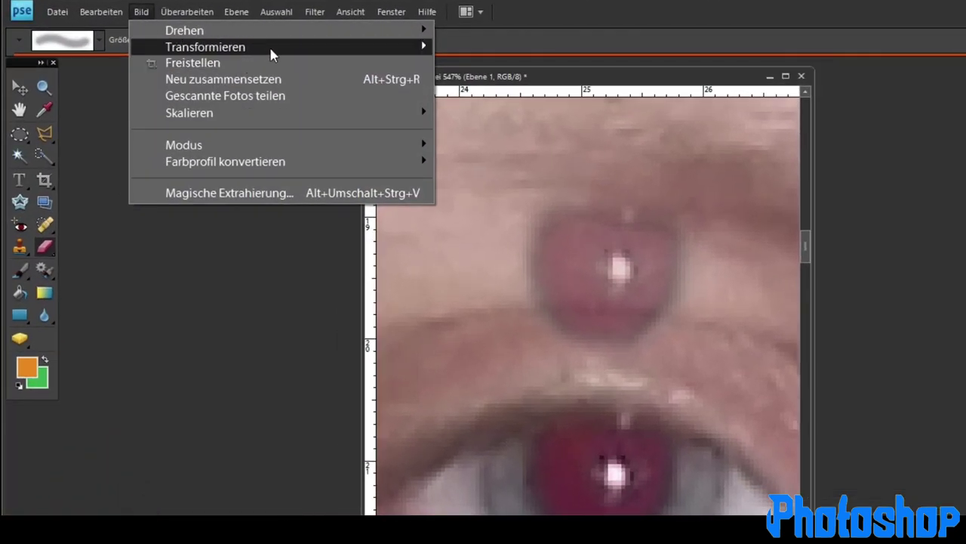
click(522, 44)
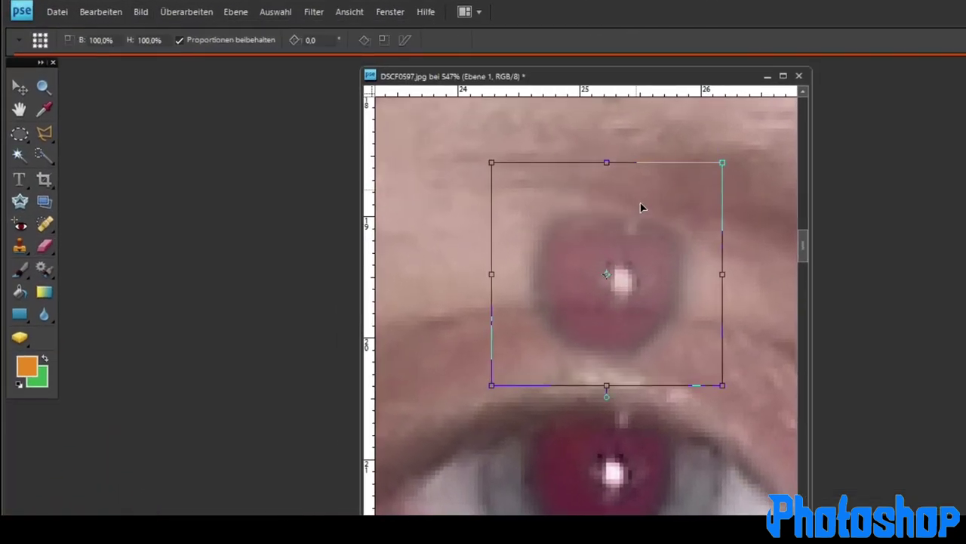
drag(640, 202, 518, 279)
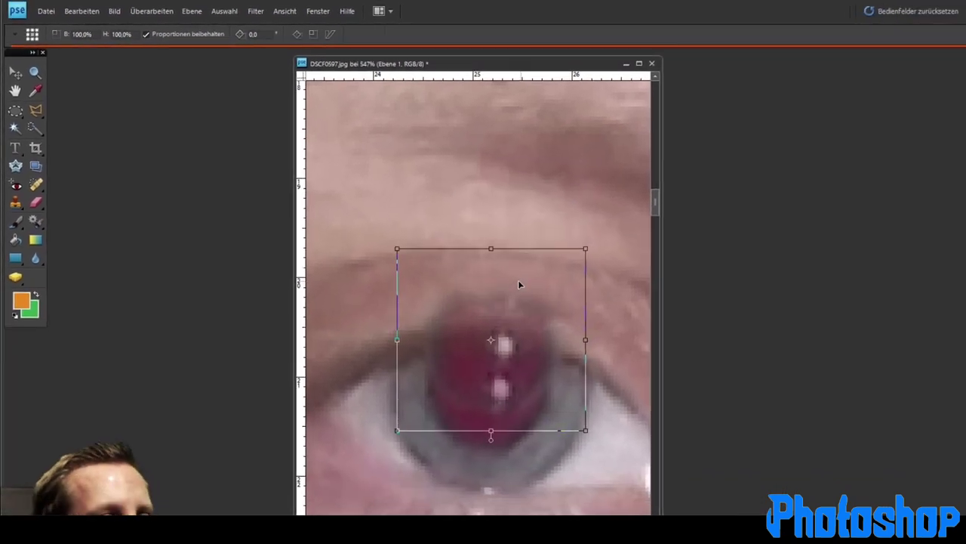
mouse_move(519, 284)
mouse_down()
mouse_move(395, 260)
mouse_move(412, 264)
mouse_move(406, 259)
mouse_up()
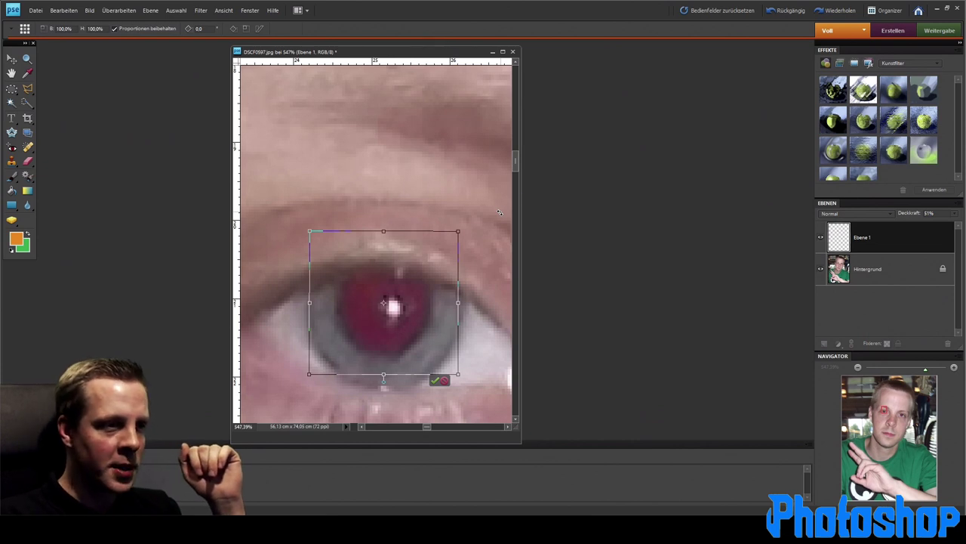
key(Return)
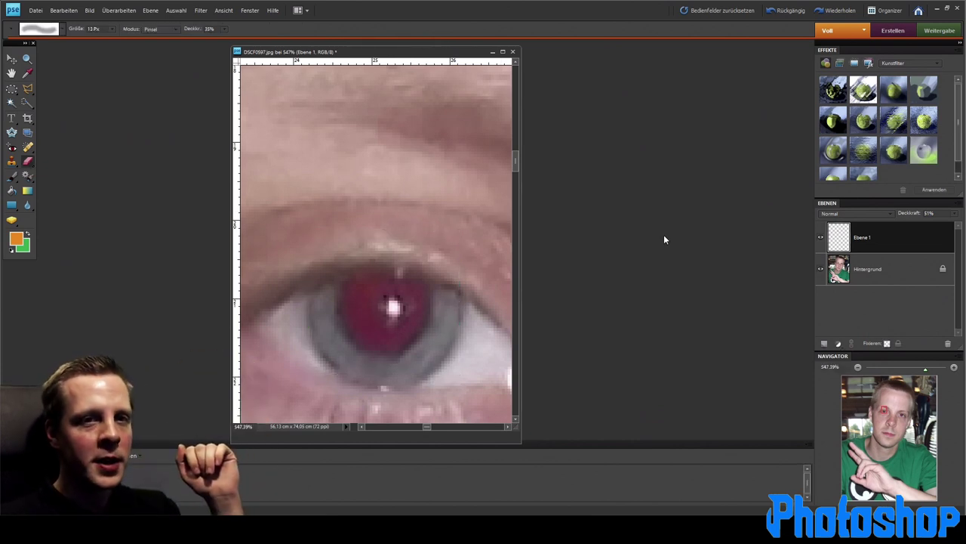
Step: Restore Ebene 1 to 100% opacity, then hide and show it to compare
click(954, 215)
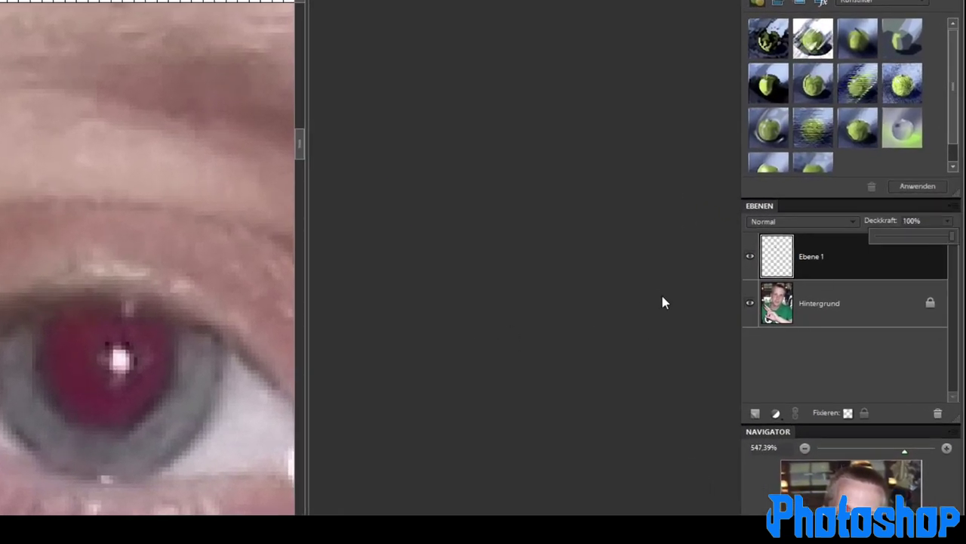
click(659, 240)
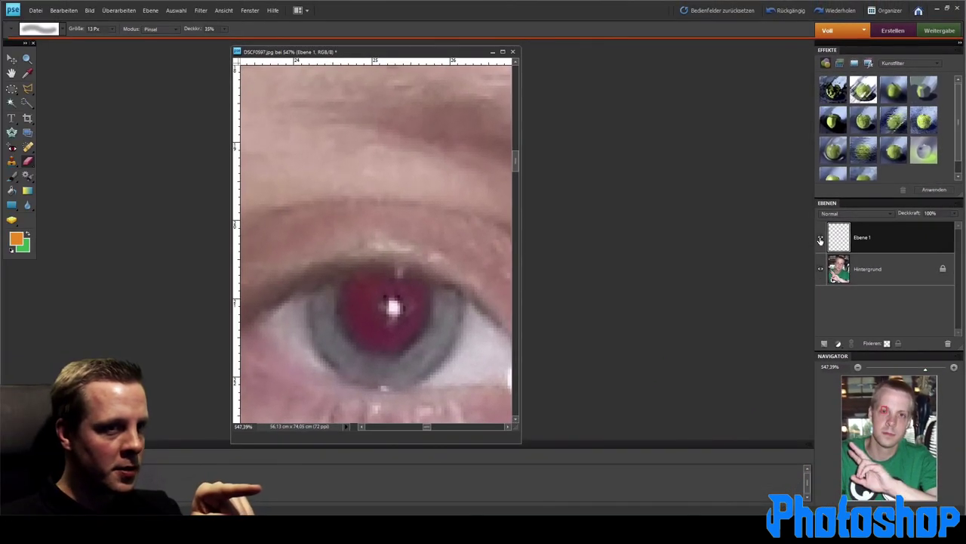
click(821, 240)
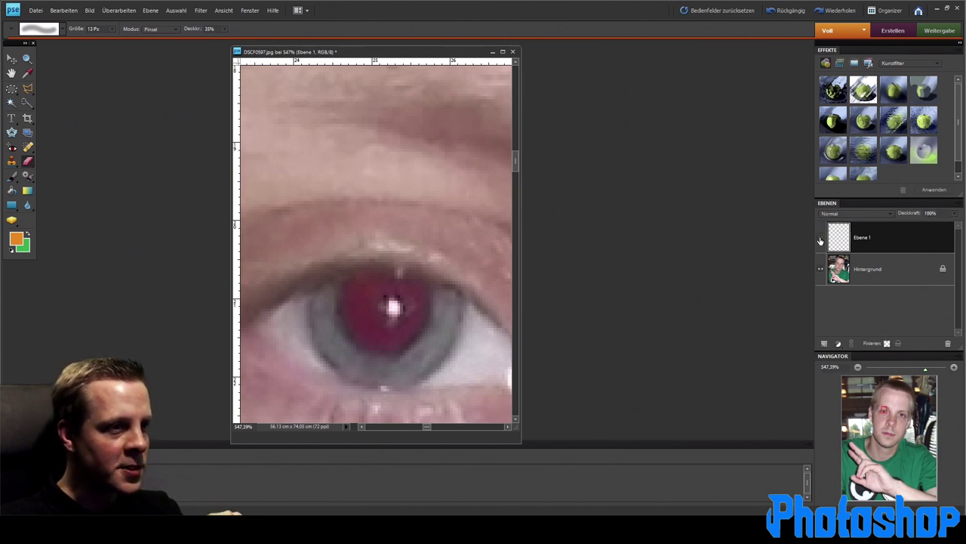
click(820, 240)
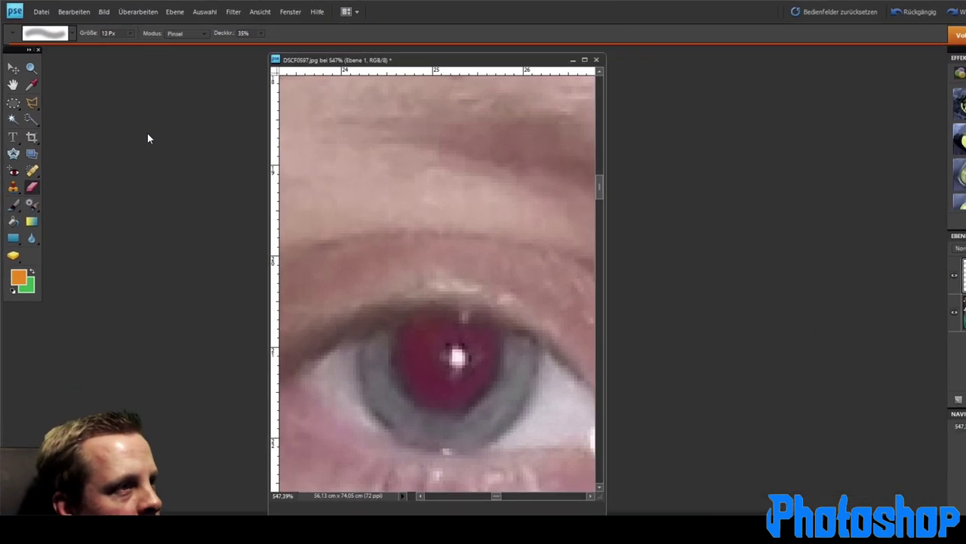
Step: Desaturate Ebene 1 with Hue/Saturation at Sättigung -100 so the red pupil turns grey
click(118, 11)
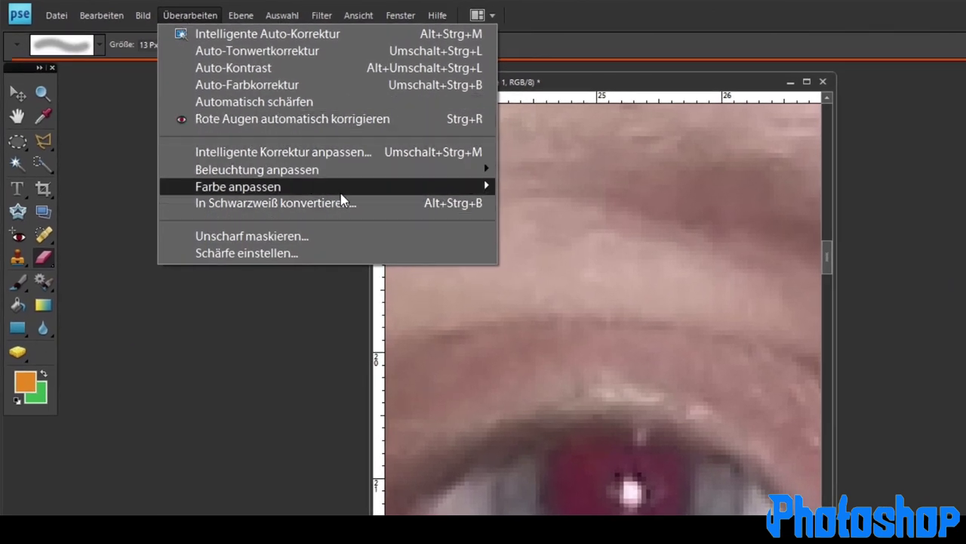
mouse_move(238, 186)
click(569, 202)
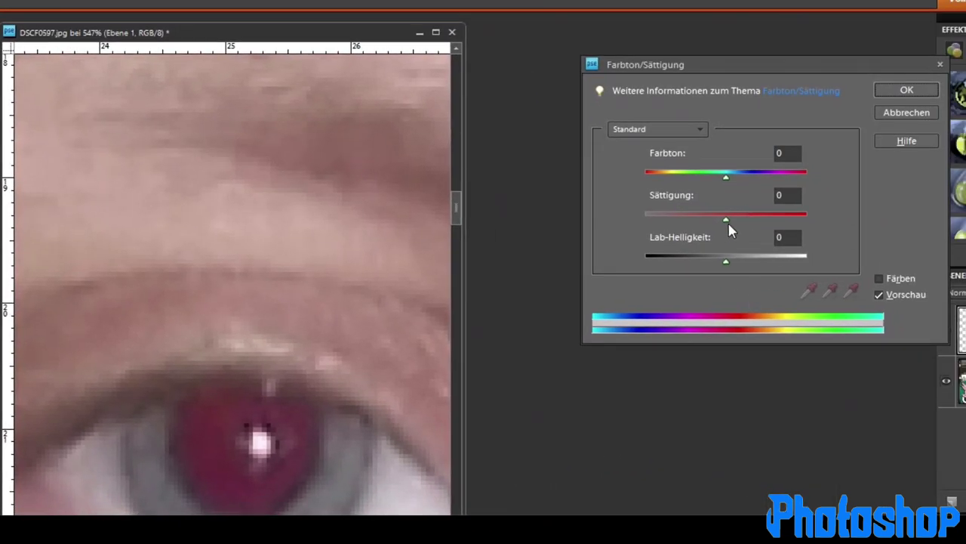
drag(726, 220, 638, 227)
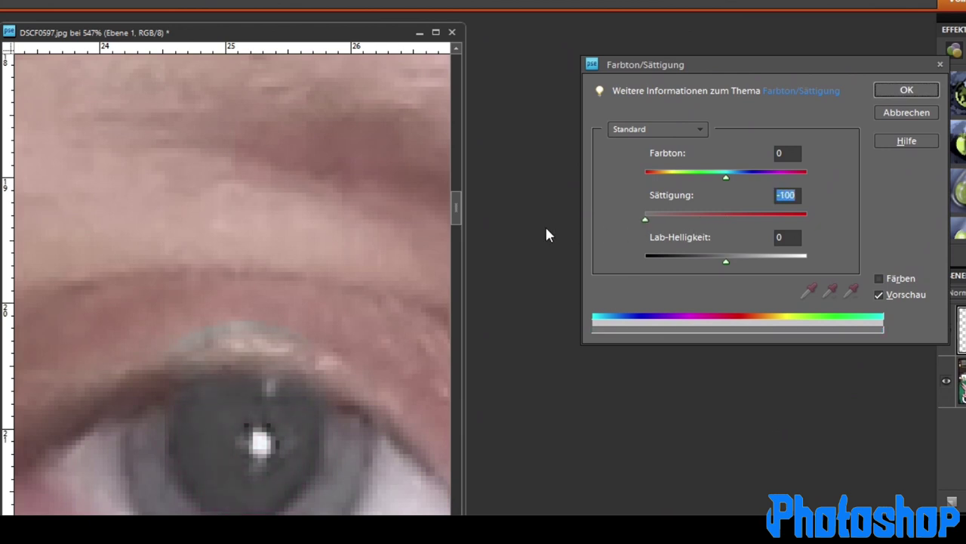
click(909, 90)
click(135, 7)
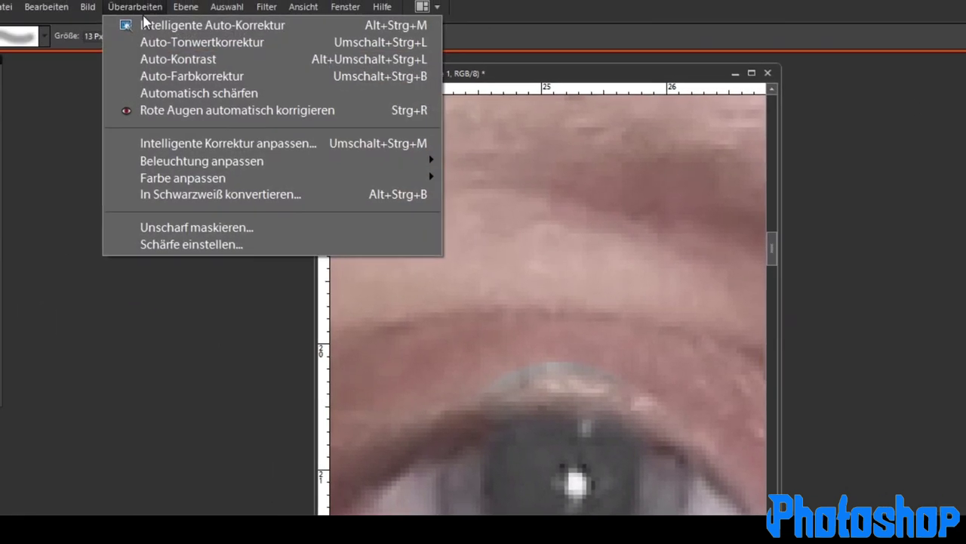
mouse_move(261, 169)
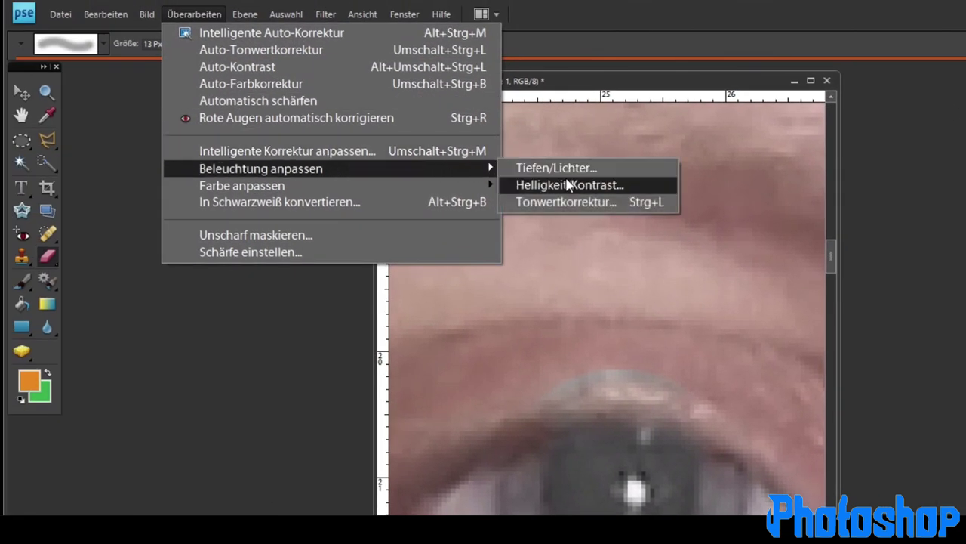
Step: Darken Ebene 1's grey pupil with Helligkeit/Kontrast at Helligkeit -70
click(588, 186)
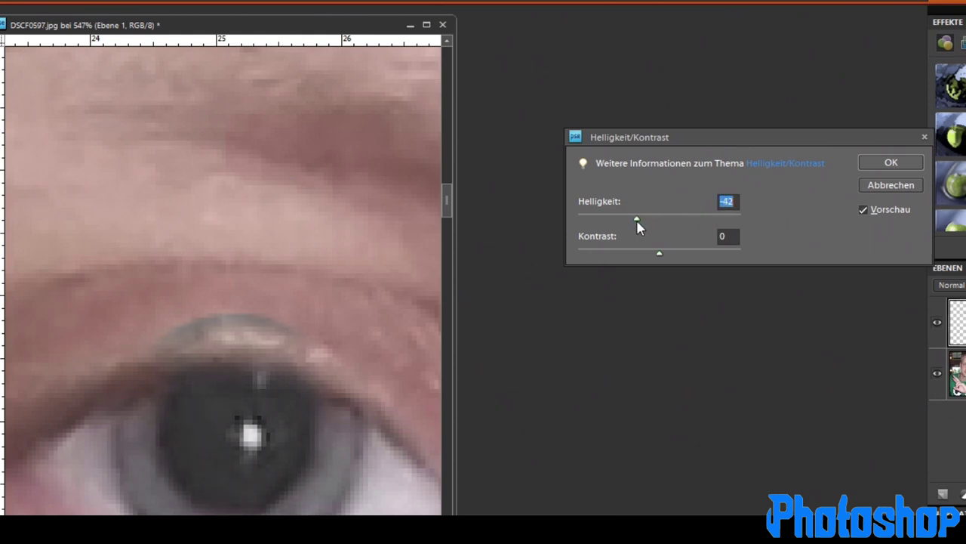
drag(625, 223, 624, 225)
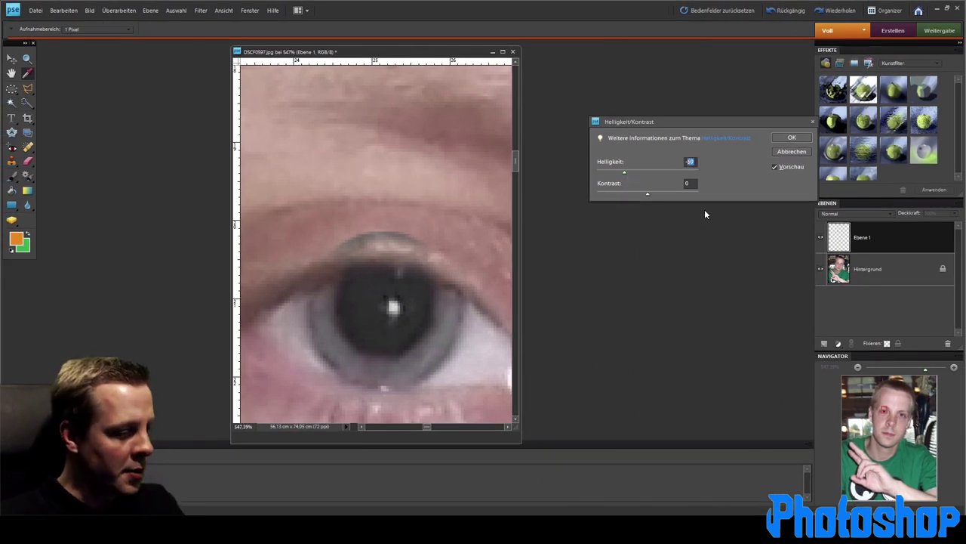
text(-70)
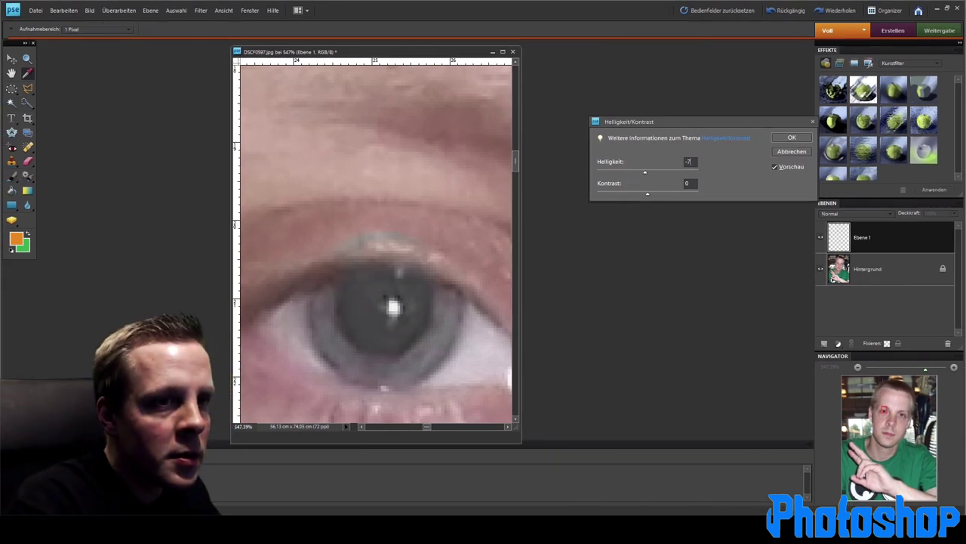
key(Return)
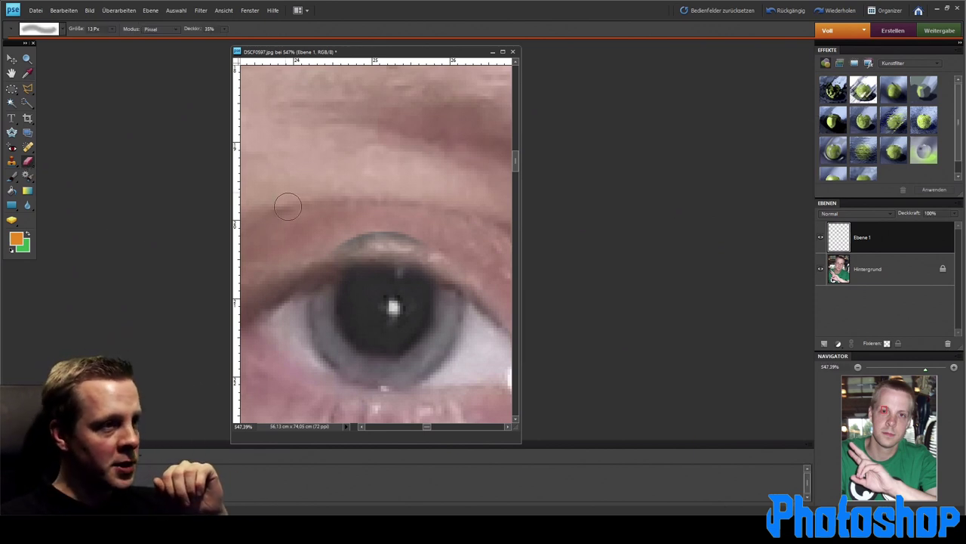
Step: Erase the grey arc along the upper lid with a 16% Eraser, then zoom out to the whole face
mouse_move(420, 234)
mouse_down()
mouse_move(386, 236)
mouse_move(410, 227)
mouse_move(345, 239)
mouse_up()
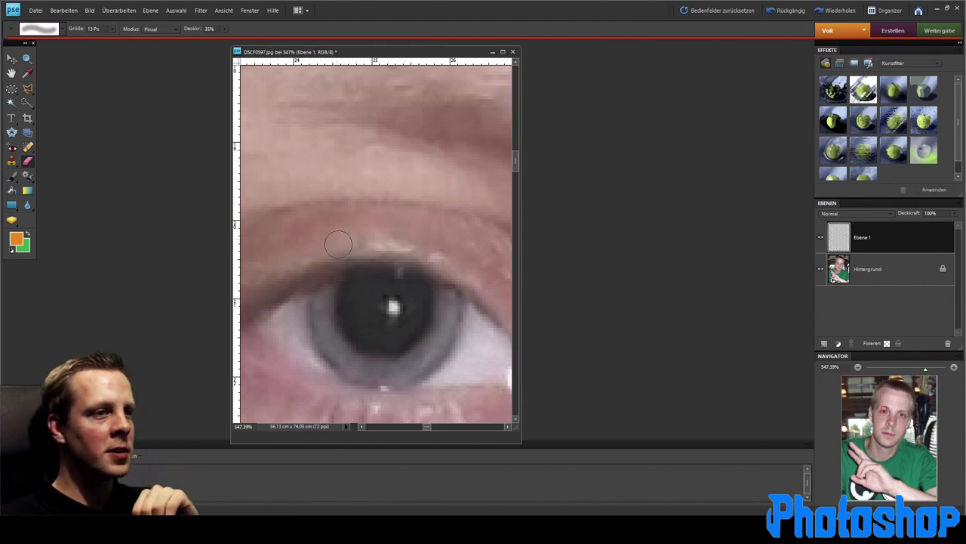
mouse_move(431, 240)
mouse_down()
mouse_move(349, 237)
mouse_move(420, 238)
mouse_up()
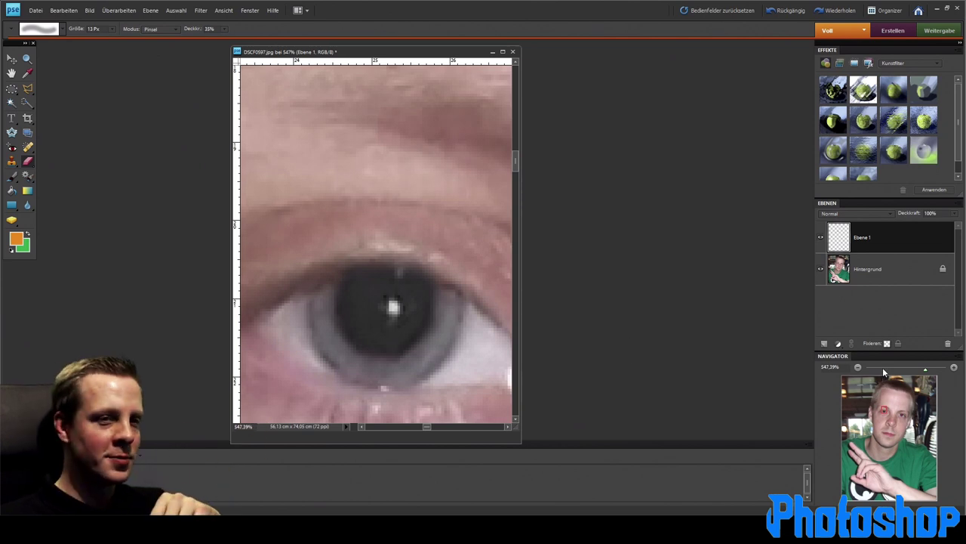
drag(924, 372, 904, 371)
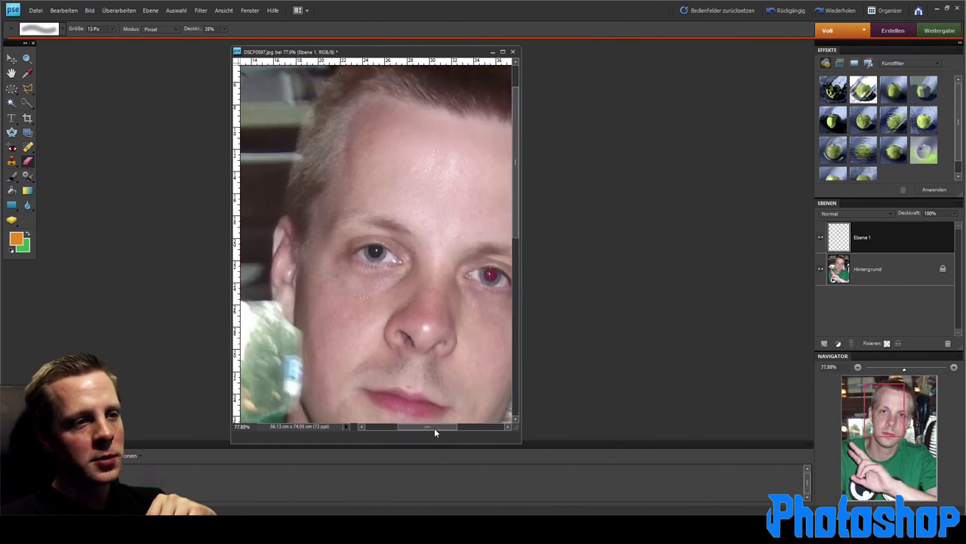
Step: Zoom in on the still-red eye and circle its pupil with the Elliptical Marquee
drag(435, 427, 451, 427)
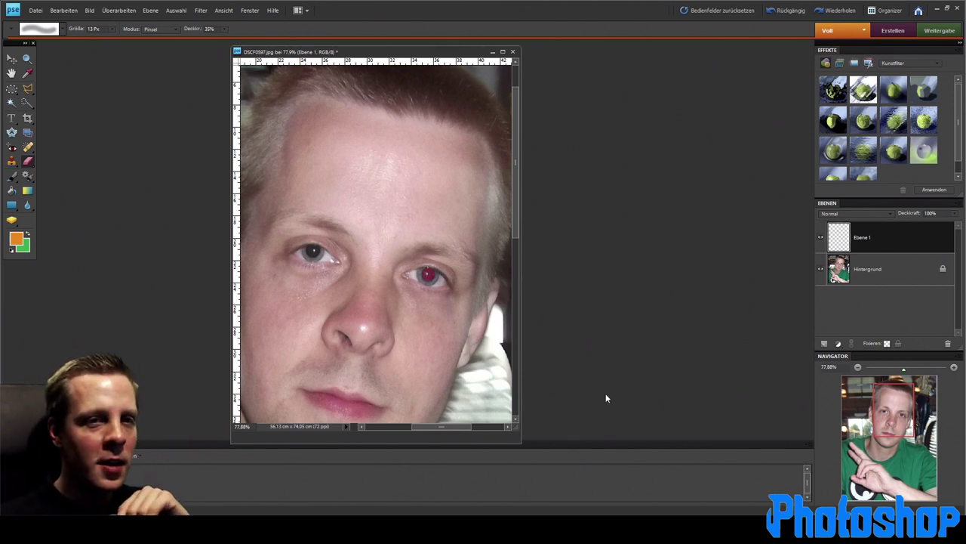
drag(906, 372, 916, 370)
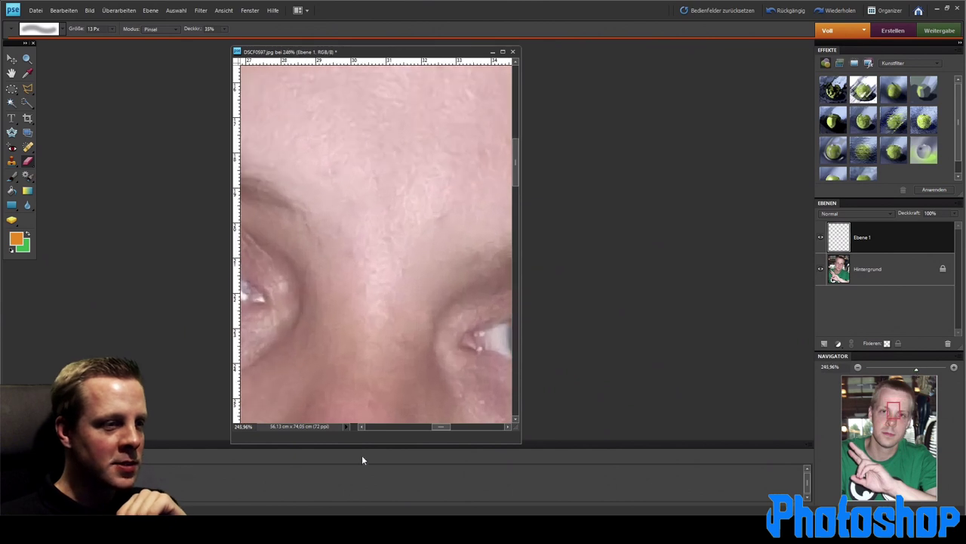
drag(436, 427, 448, 428)
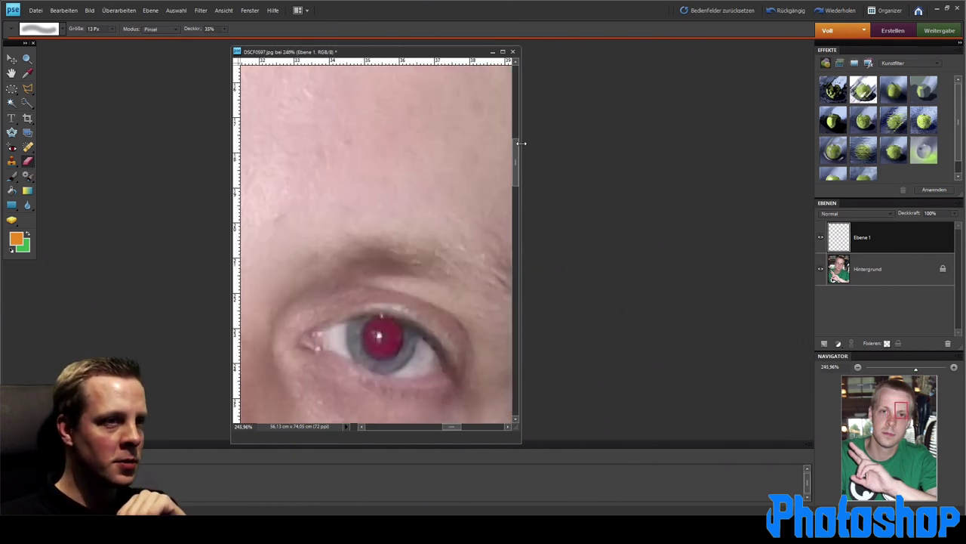
drag(516, 165, 520, 179)
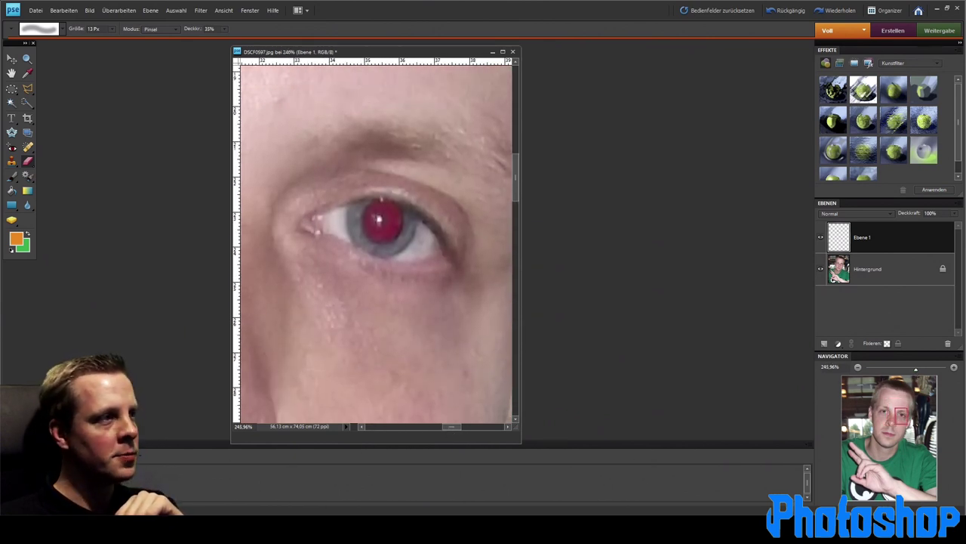
click(13, 89)
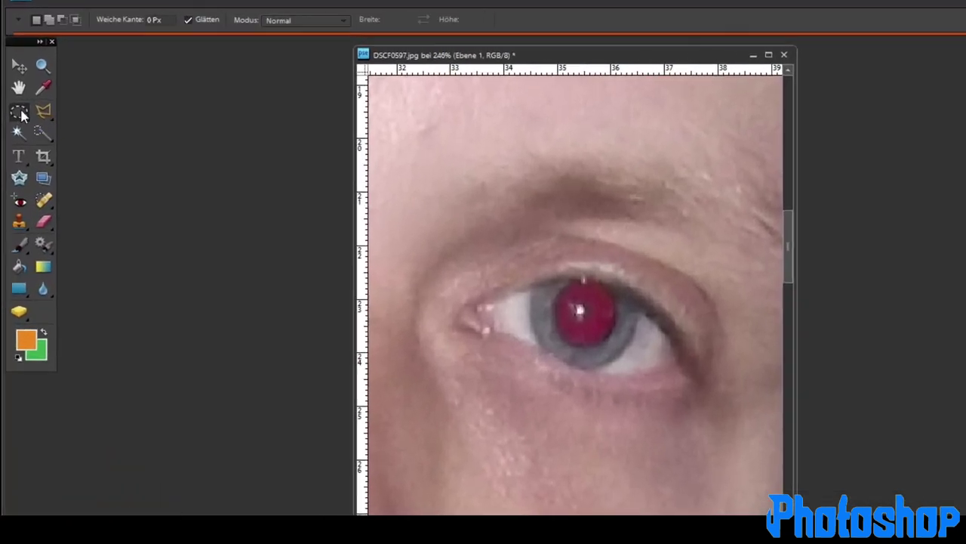
drag(617, 339, 650, 367)
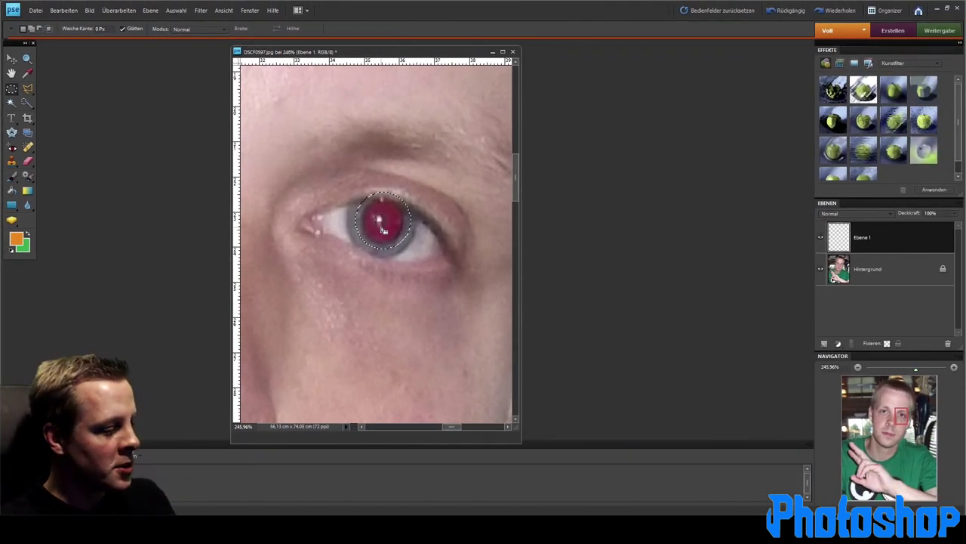
Step: Dismiss the no-pixels error and copy the circled red pupil from the Hintergrund layer
key(ctrl+c)
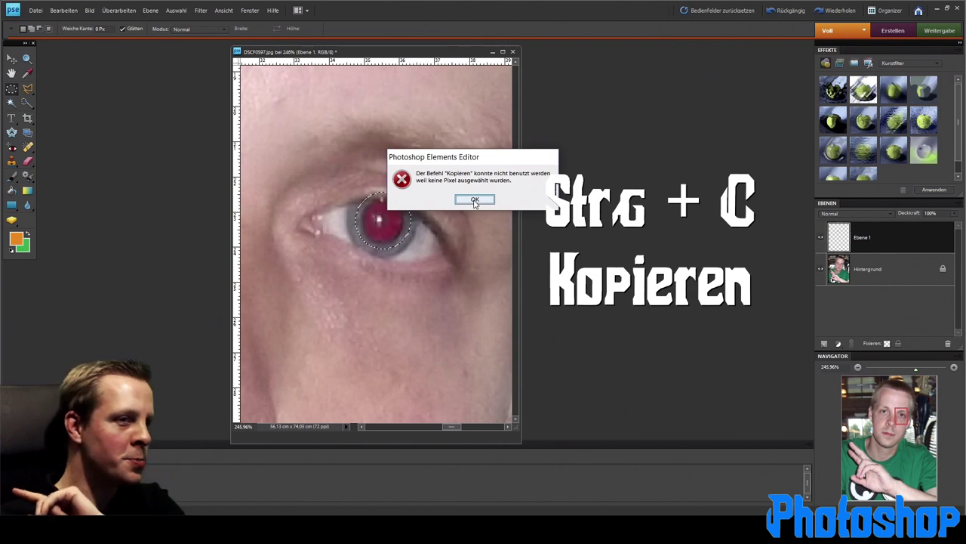
click(474, 200)
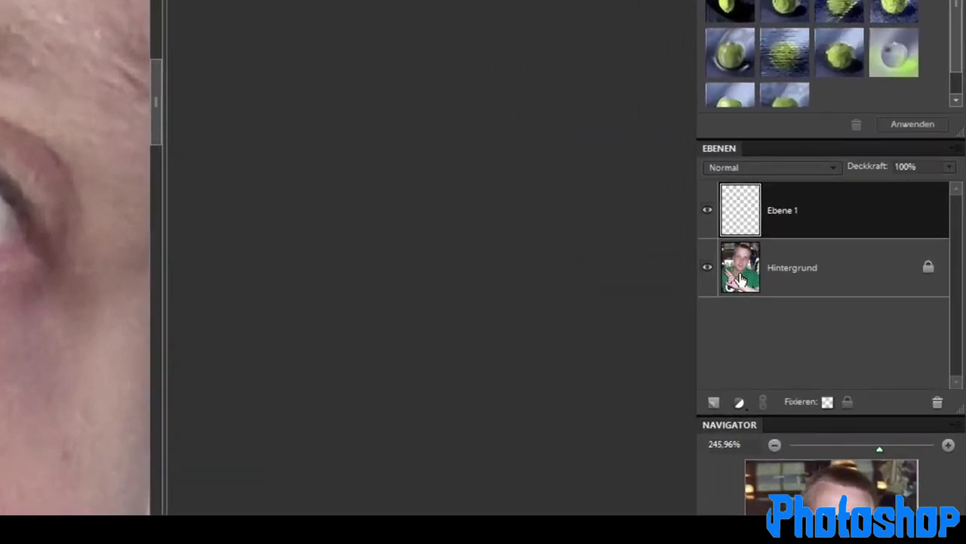
click(740, 279)
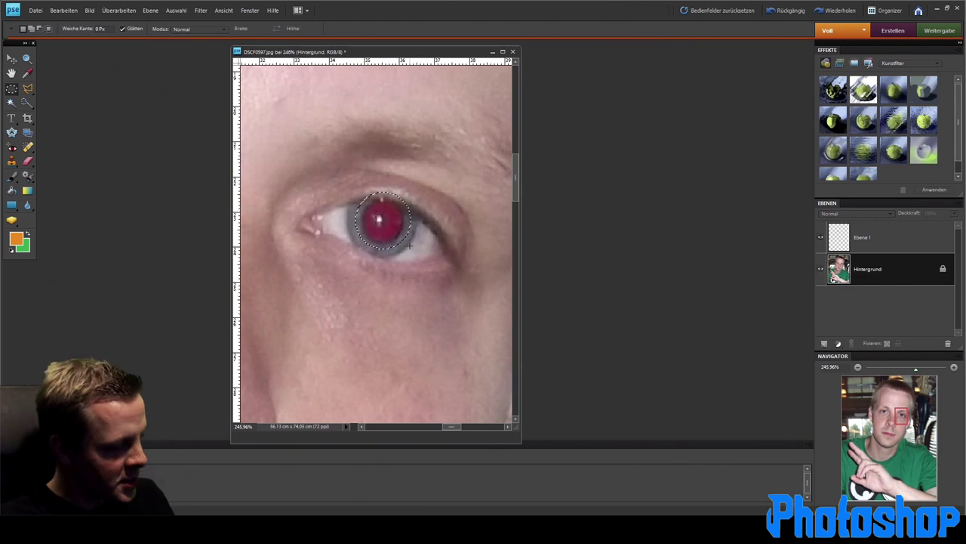
key(ctrl+c)
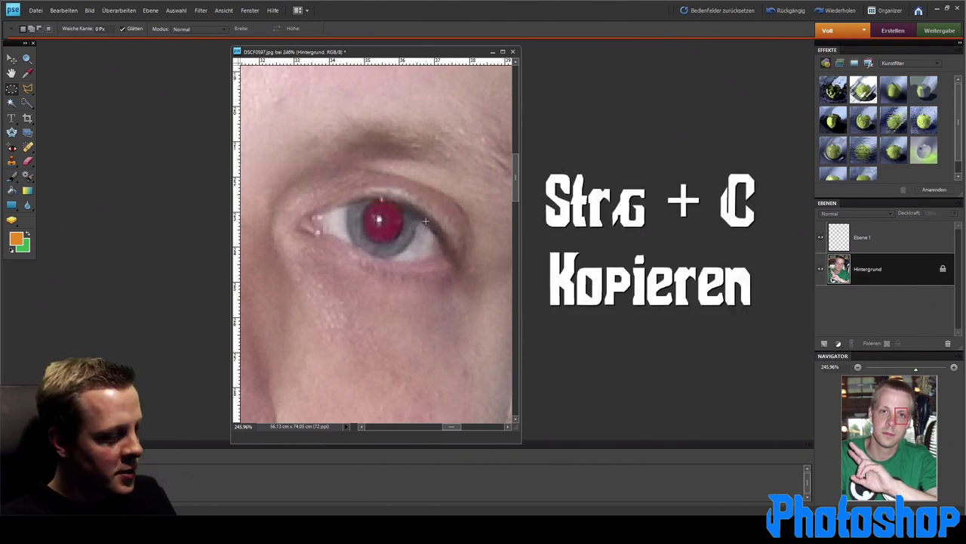
Step: Paste the copied pupil as Ebene 2 and move it up above the eye
key(ctrl+v)
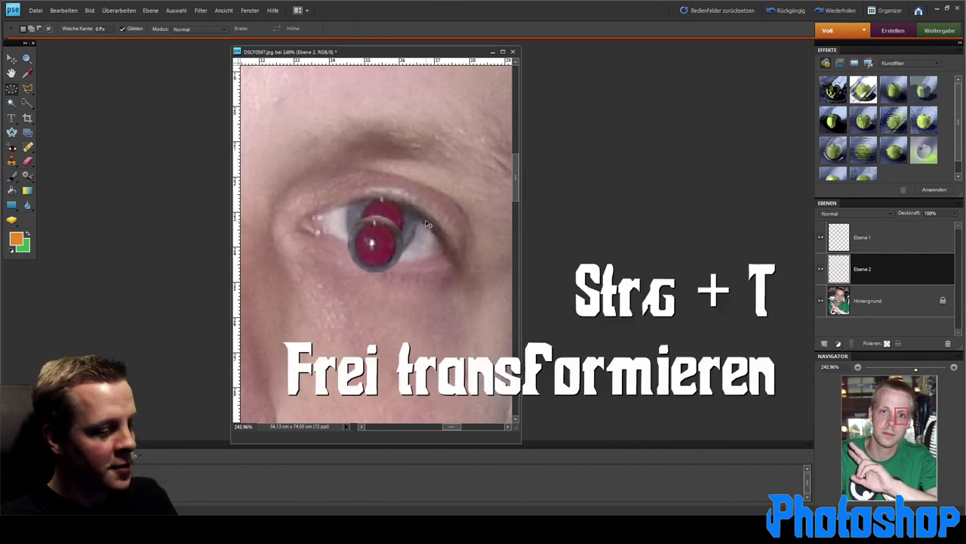
key(ctrl+t)
drag(387, 239, 396, 150)
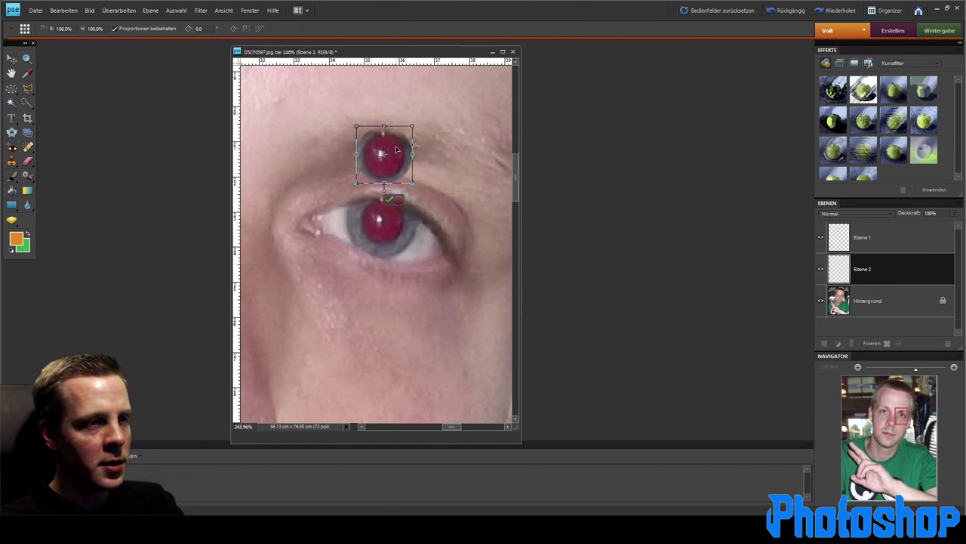
key(Return)
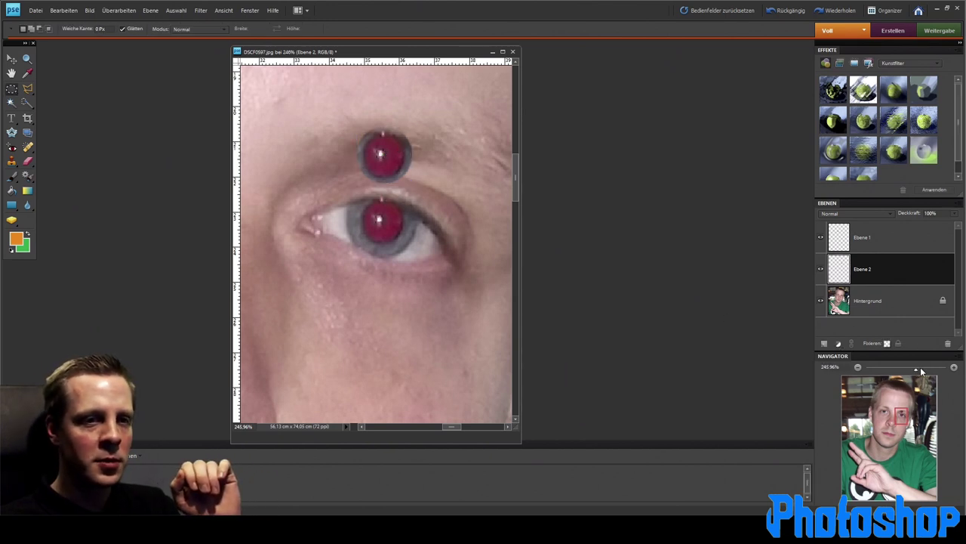
drag(919, 368, 924, 368)
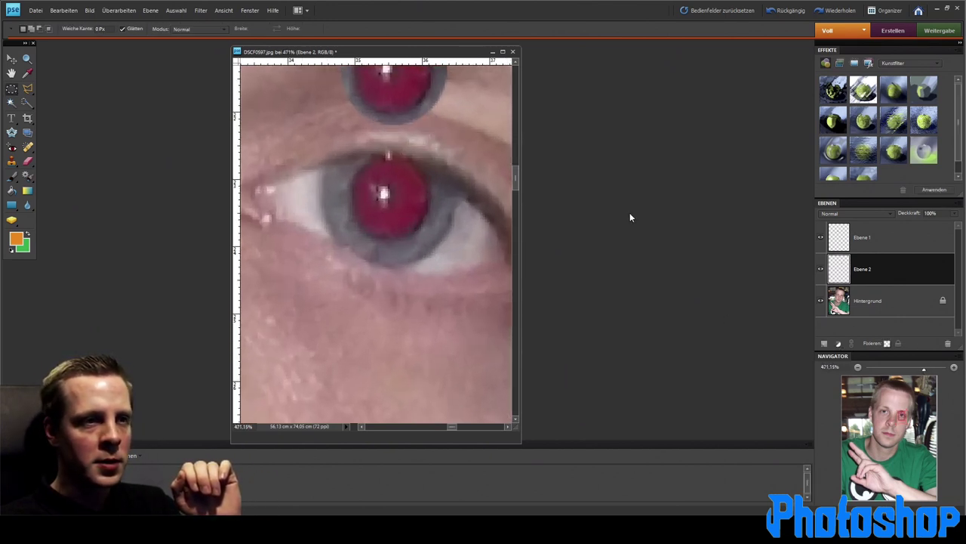
drag(516, 183, 516, 170)
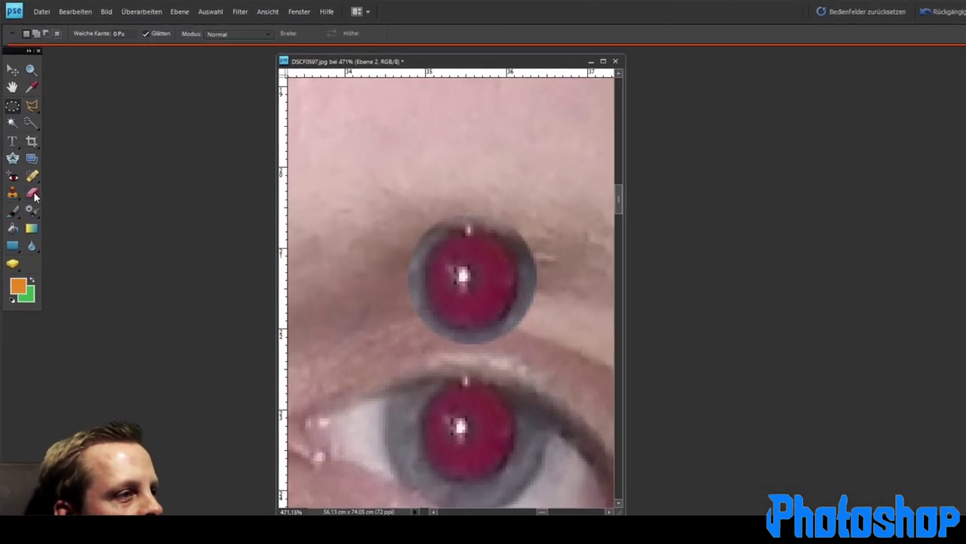
Step: Erase the grey iris ring around the pasted pupil, then set Ebene 2 to 50% opacity
click(32, 194)
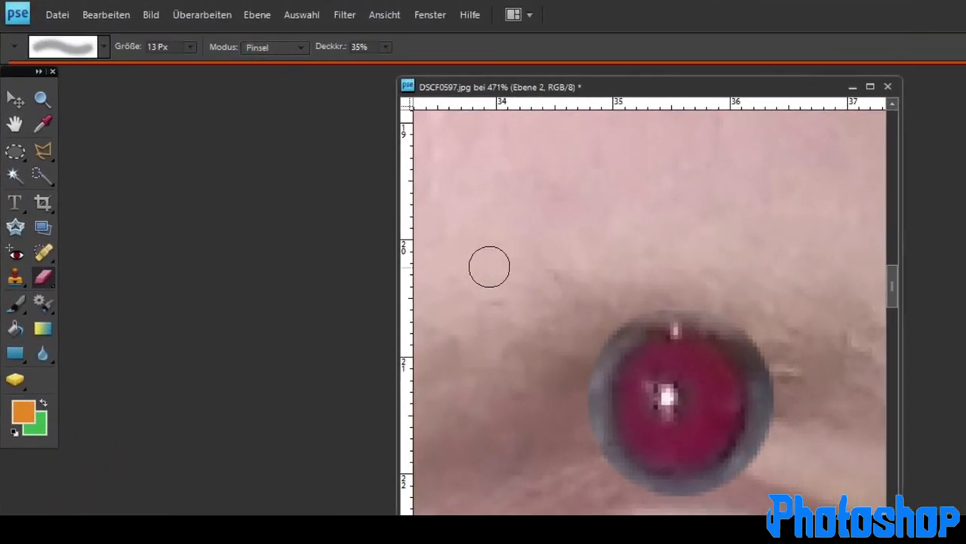
mouse_move(774, 474)
mouse_down()
mouse_move(760, 451)
mouse_move(773, 396)
mouse_up()
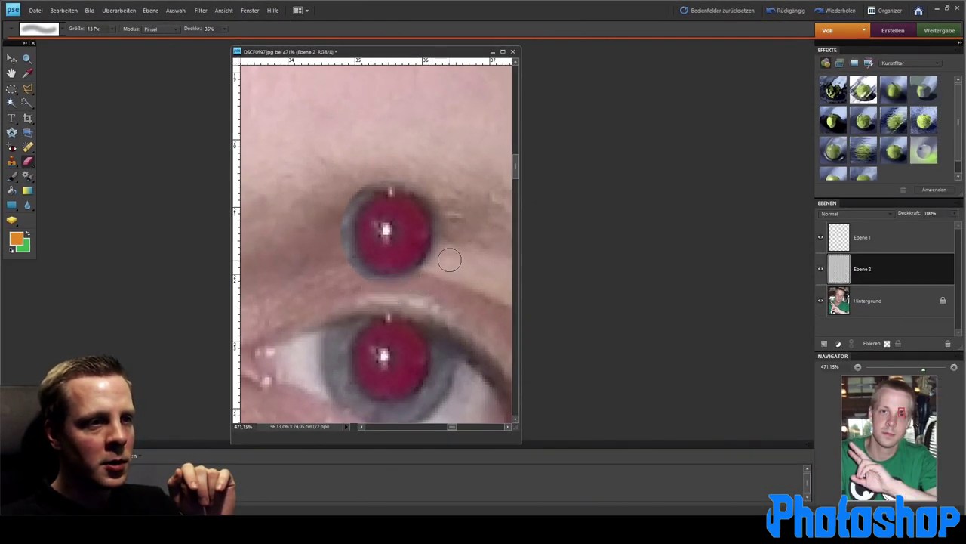
mouse_move(451, 220)
mouse_down()
mouse_move(439, 197)
mouse_move(403, 177)
mouse_up()
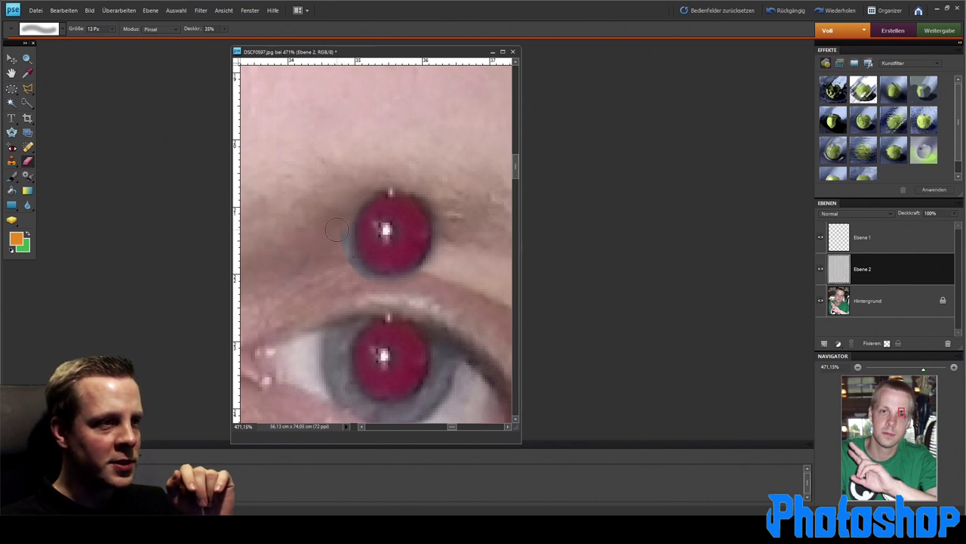
drag(337, 228, 339, 243)
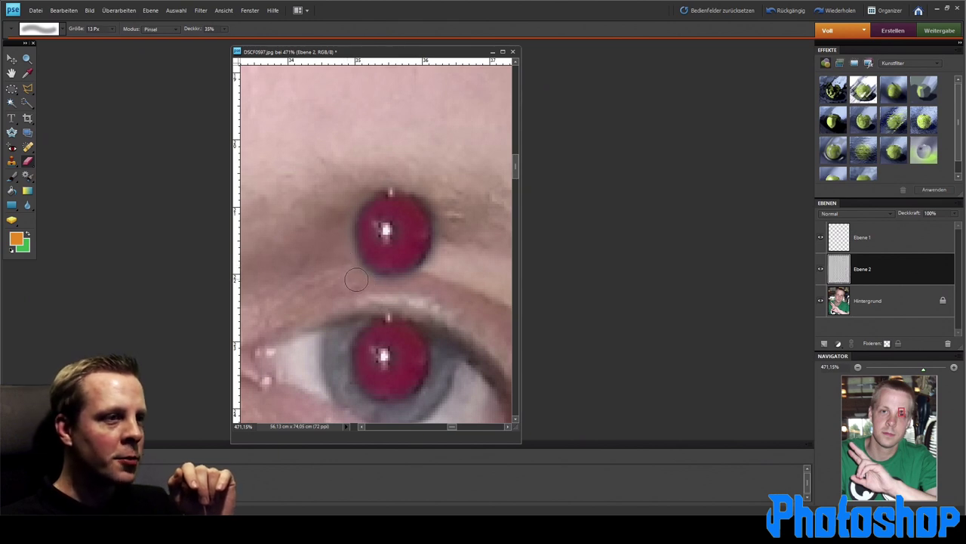
drag(356, 279, 371, 288)
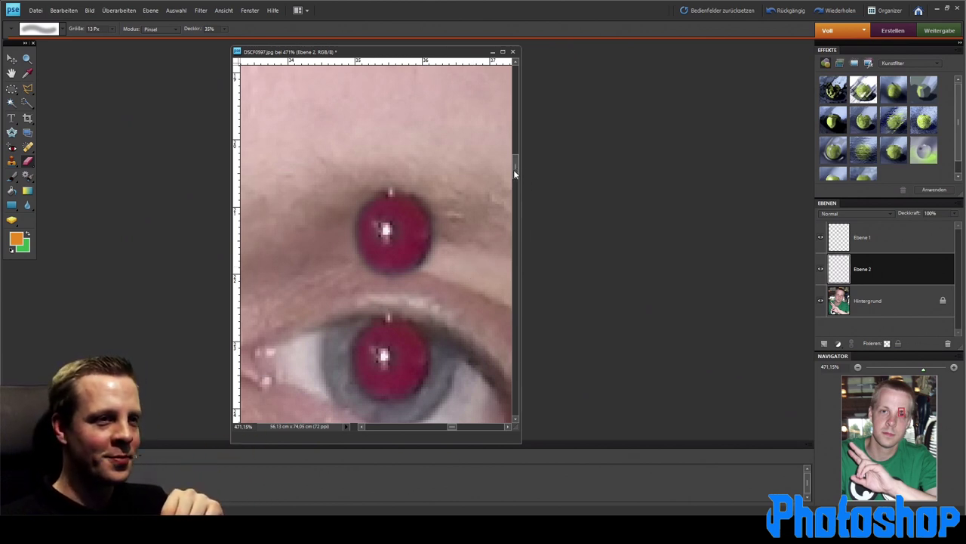
drag(514, 172, 517, 176)
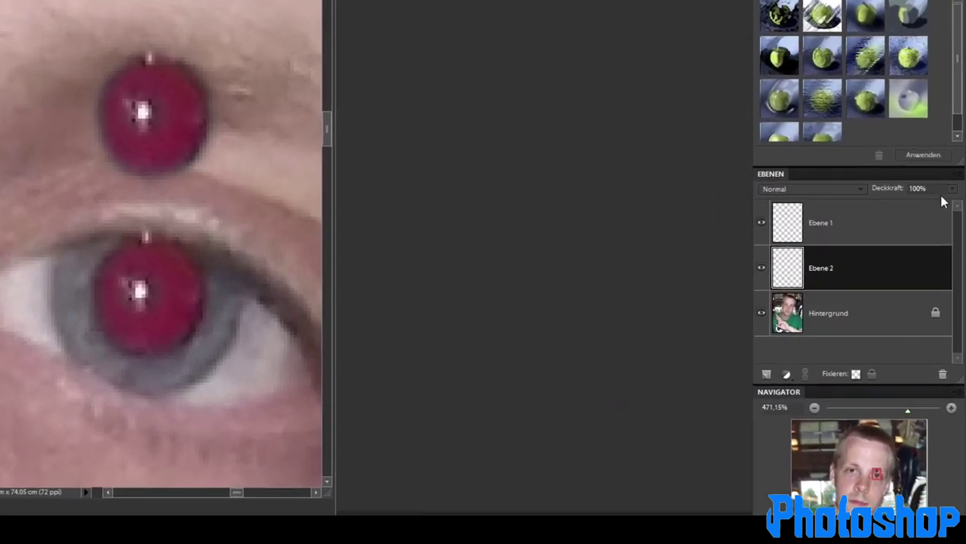
click(953, 213)
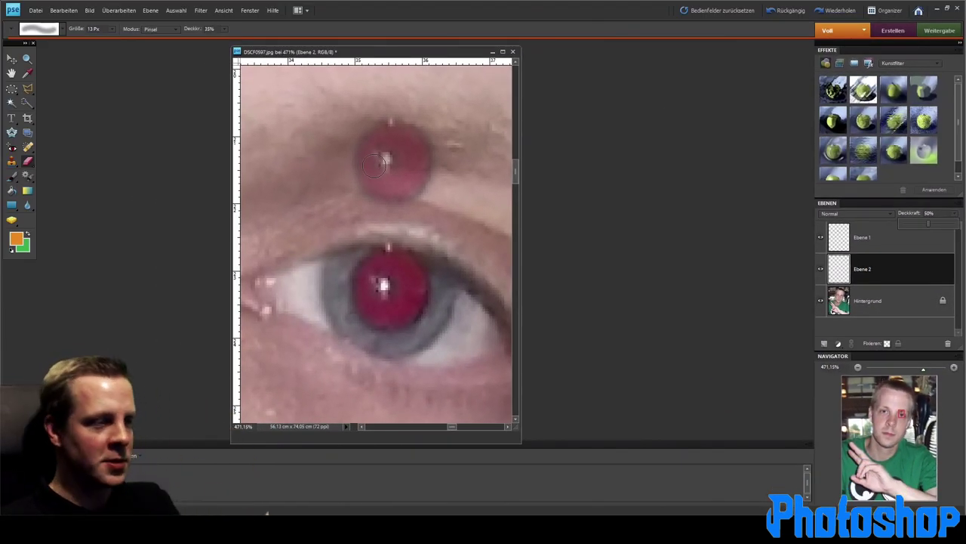
Step: Move Ebene 2's red pupil exactly over the real pupil and restore its opacity to 100%
key(ctrl+t)
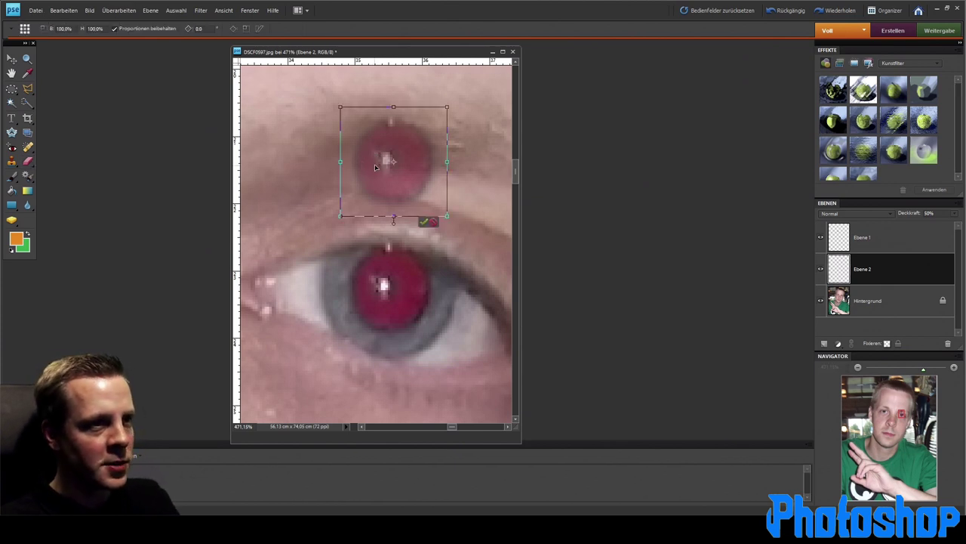
drag(410, 149, 407, 275)
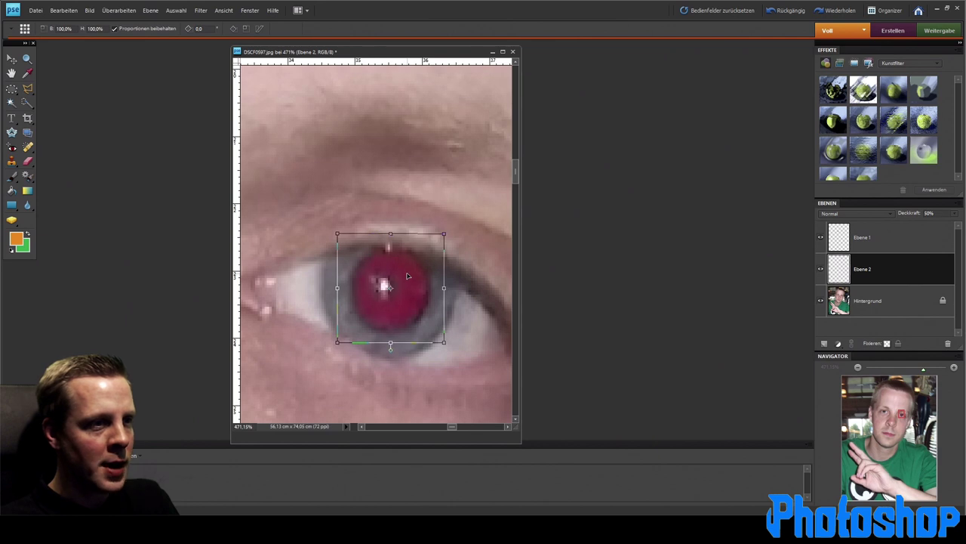
key(Return)
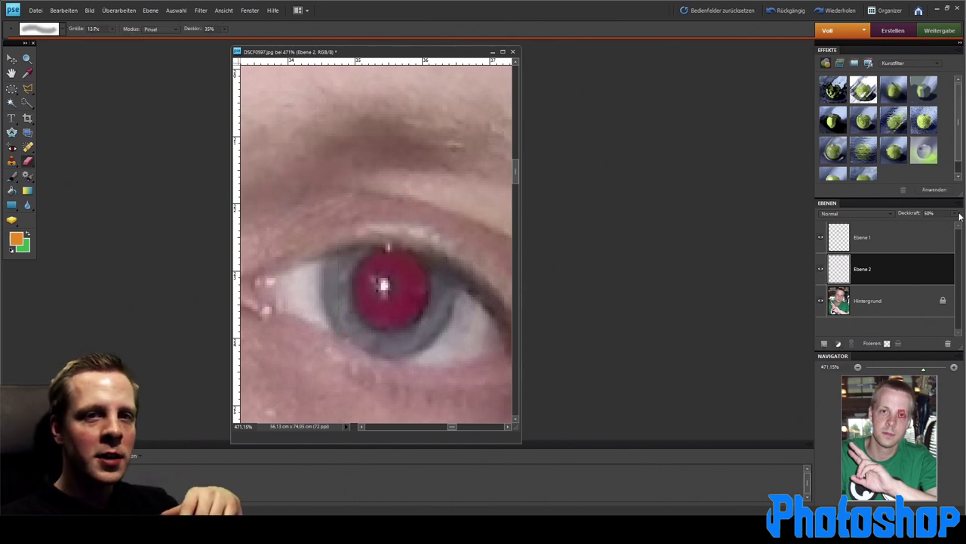
click(953, 215)
drag(937, 231, 963, 230)
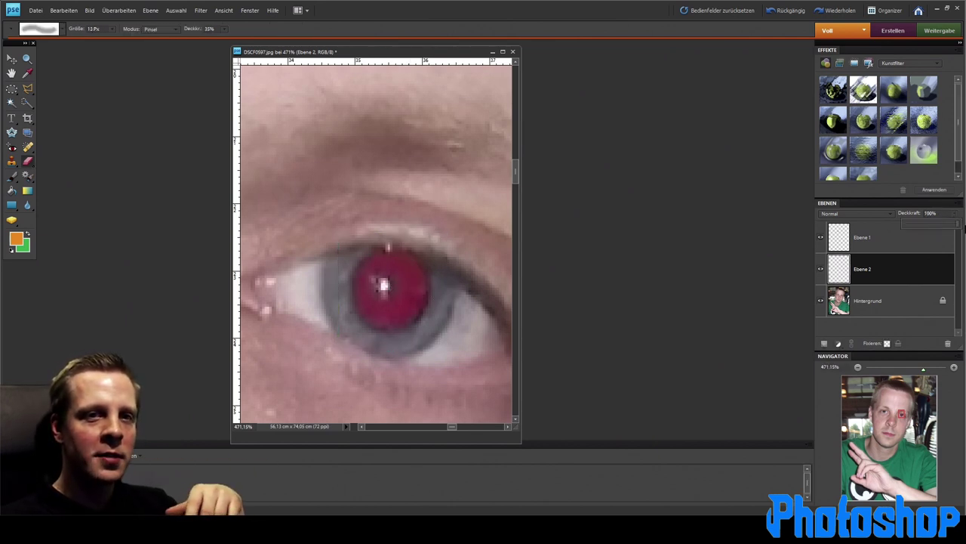
click(112, 10)
mouse_move(149, 117)
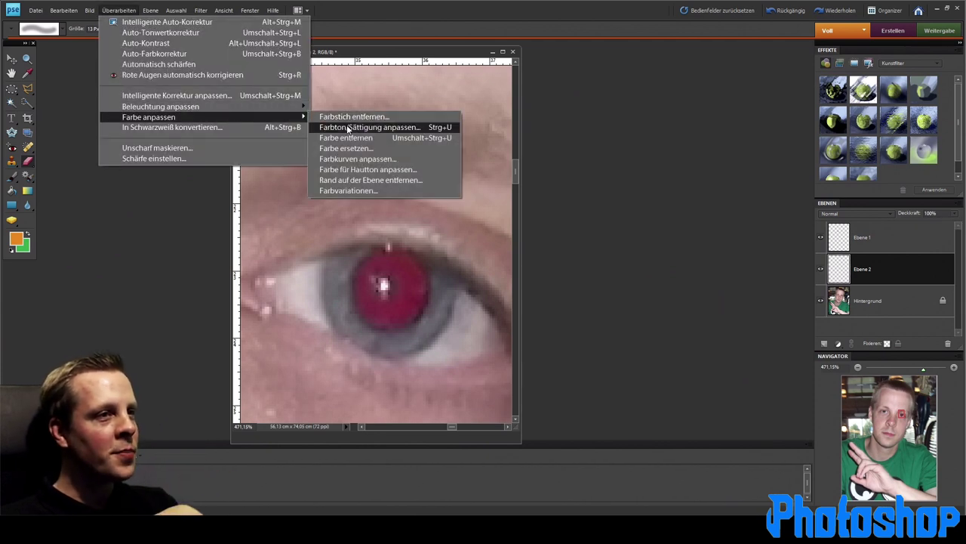
Step: Desaturate Ebene 2's copied pupil with Hue/Saturation at Sättigung -100
click(362, 128)
drag(684, 169, 548, 183)
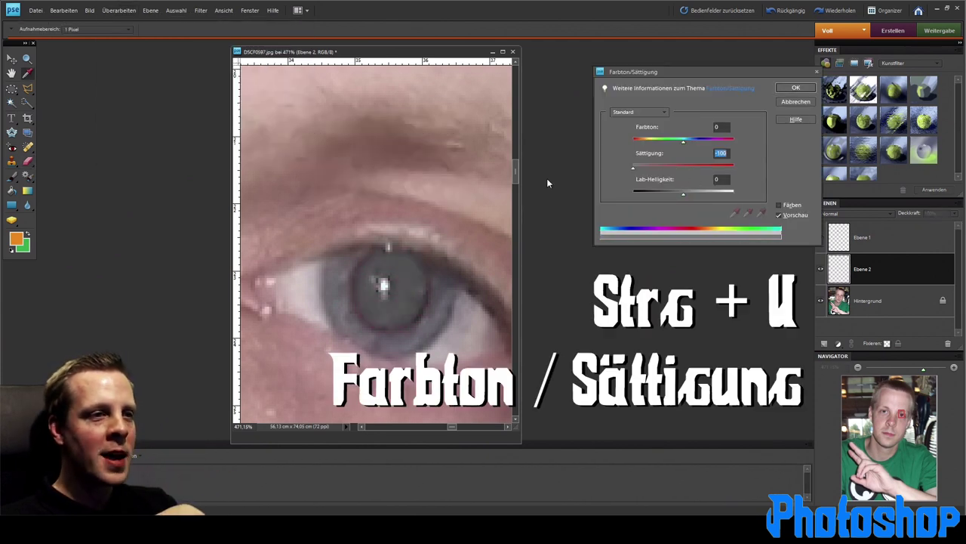
click(800, 88)
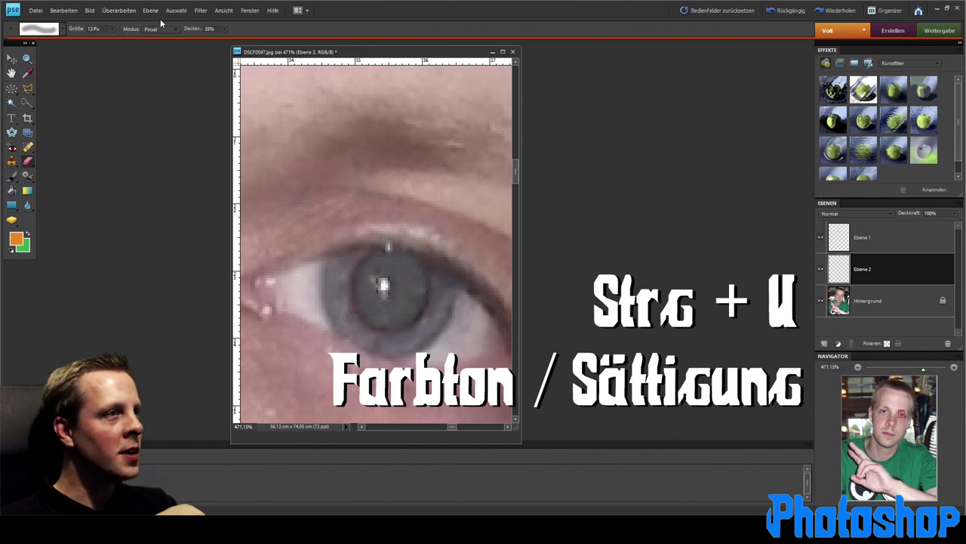
Step: Darken Ebene 2's pupil with Helligkeit/Kontrast at Helligkeit -70
click(111, 11)
mouse_move(161, 107)
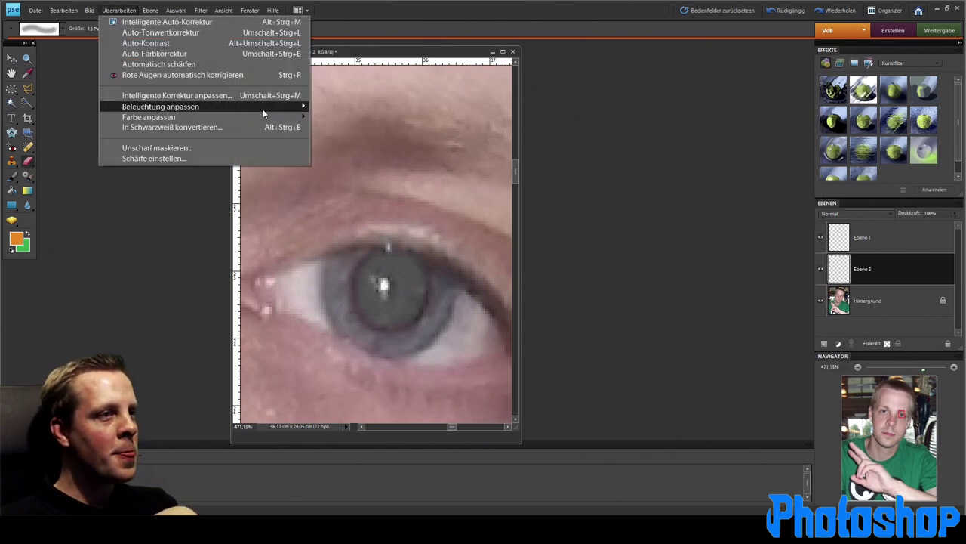
click(356, 117)
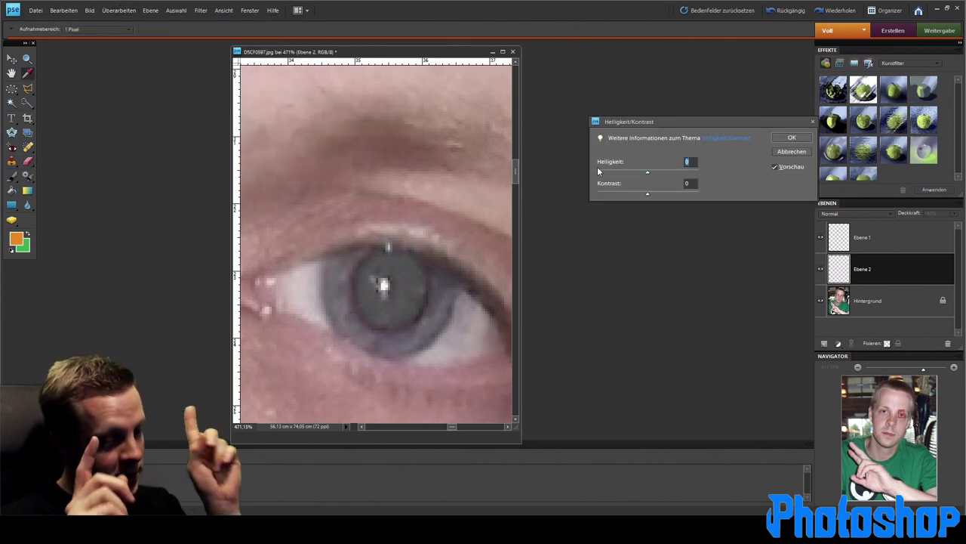
text(-)
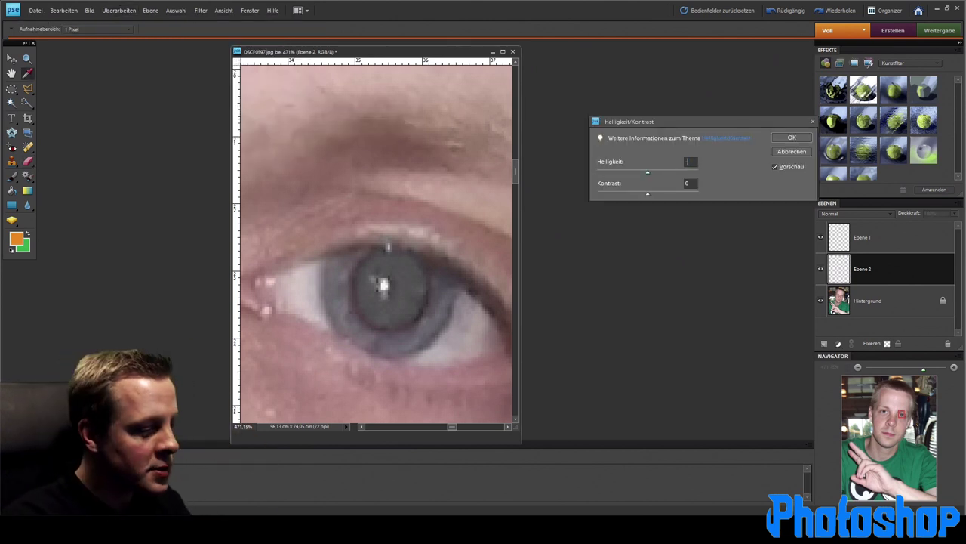
text(70)
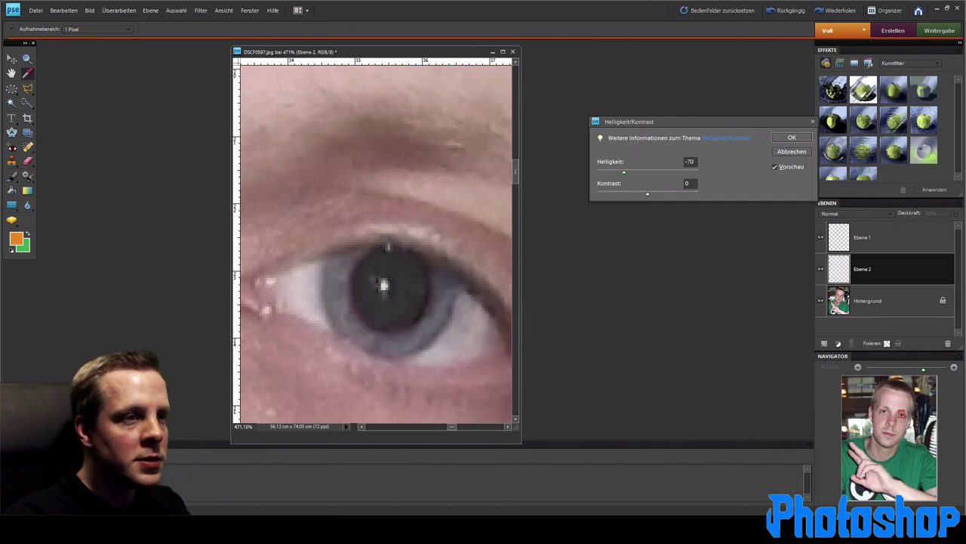
key(Return)
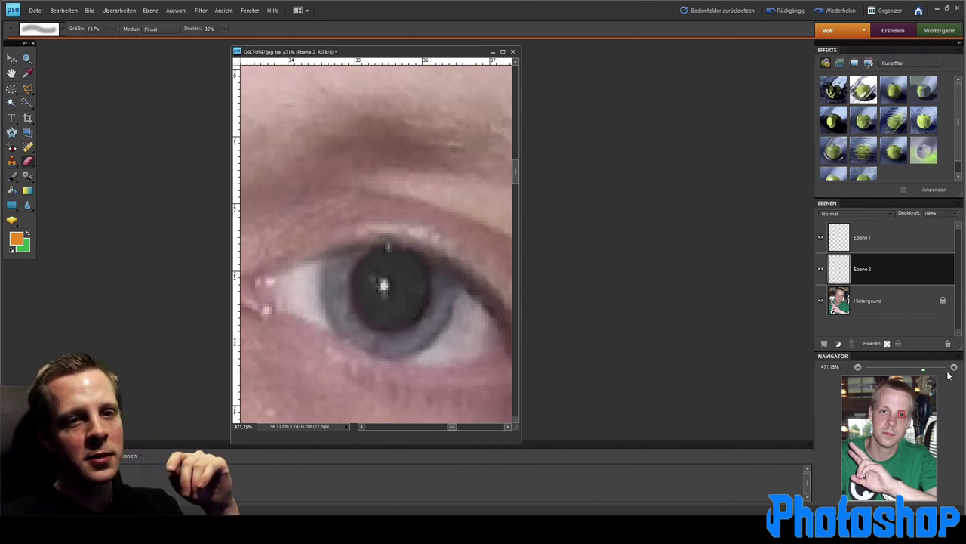
Step: Zoom out to about 67% and scroll up to view the whole face and forehead
drag(923, 371, 901, 378)
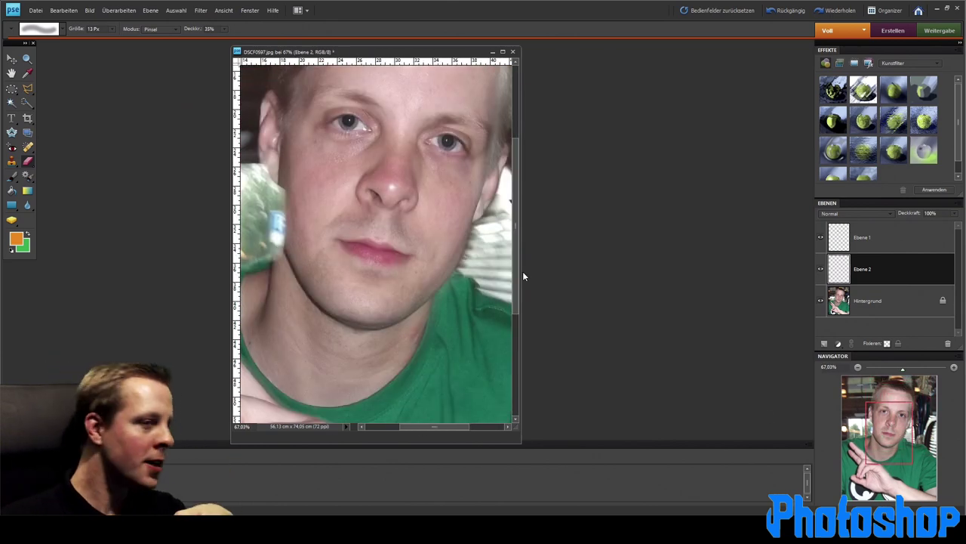
drag(519, 272, 519, 222)
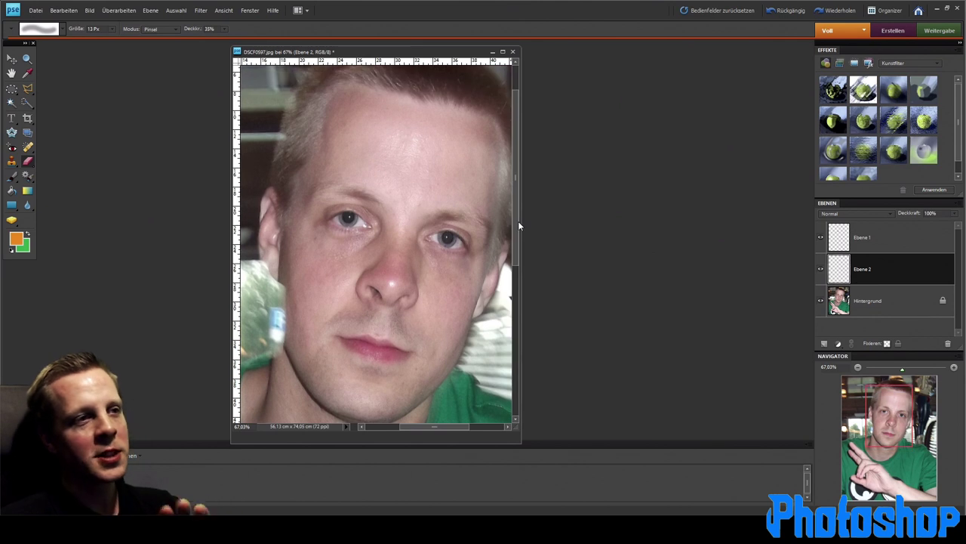